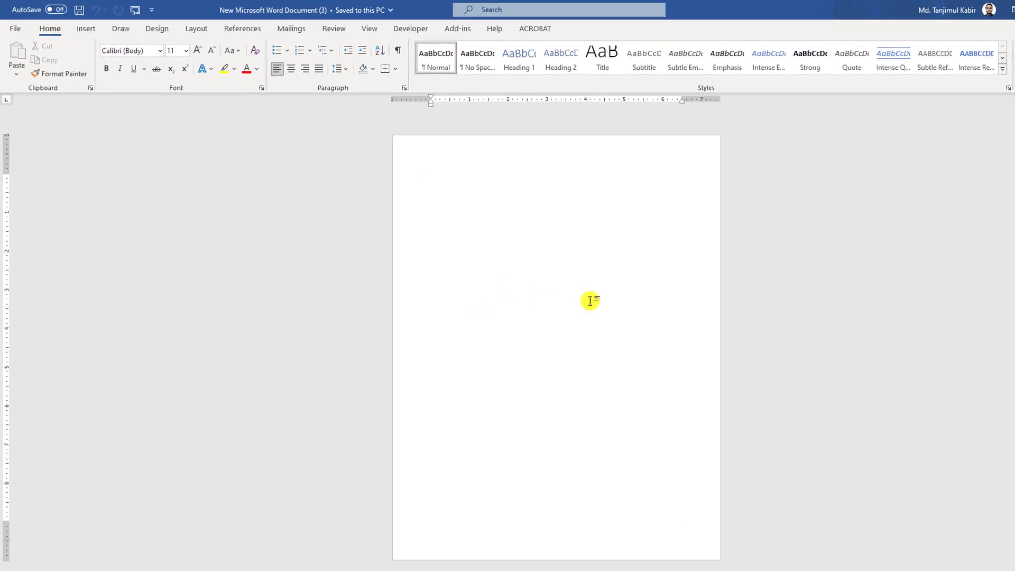
- Set the paper size of the blank document to A4
left_click(195, 29)
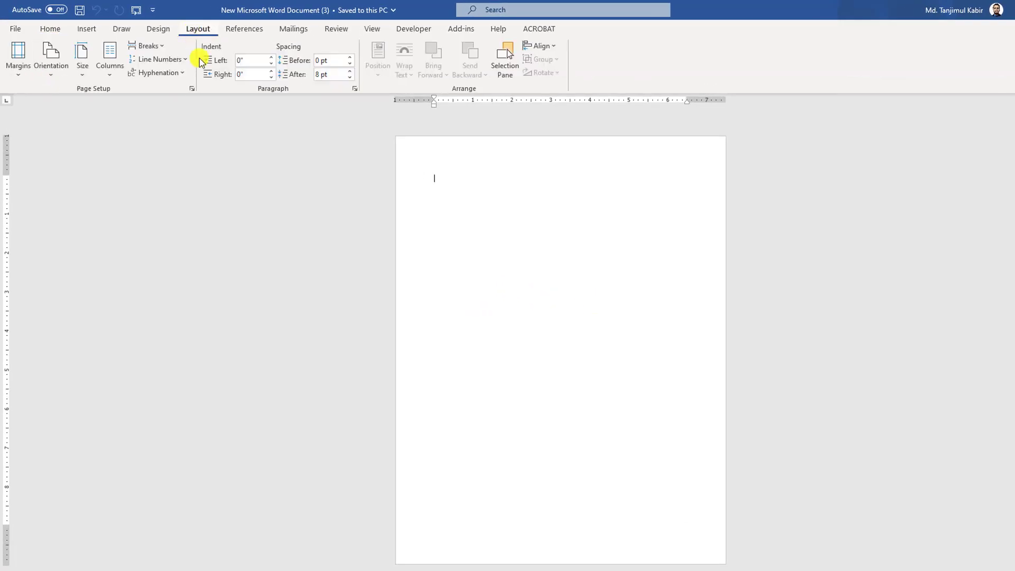
left_click(82, 69)
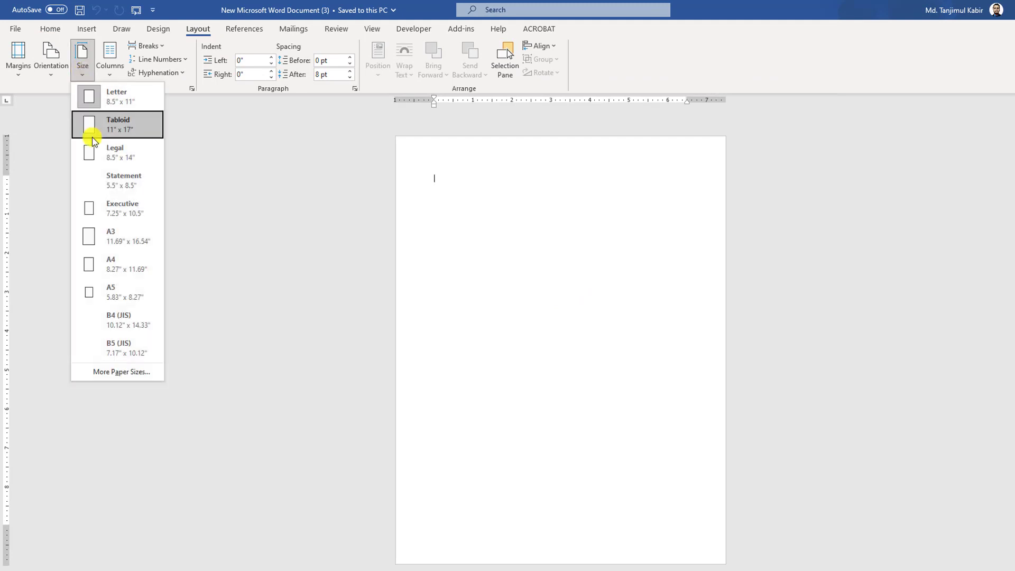
left_click(116, 265)
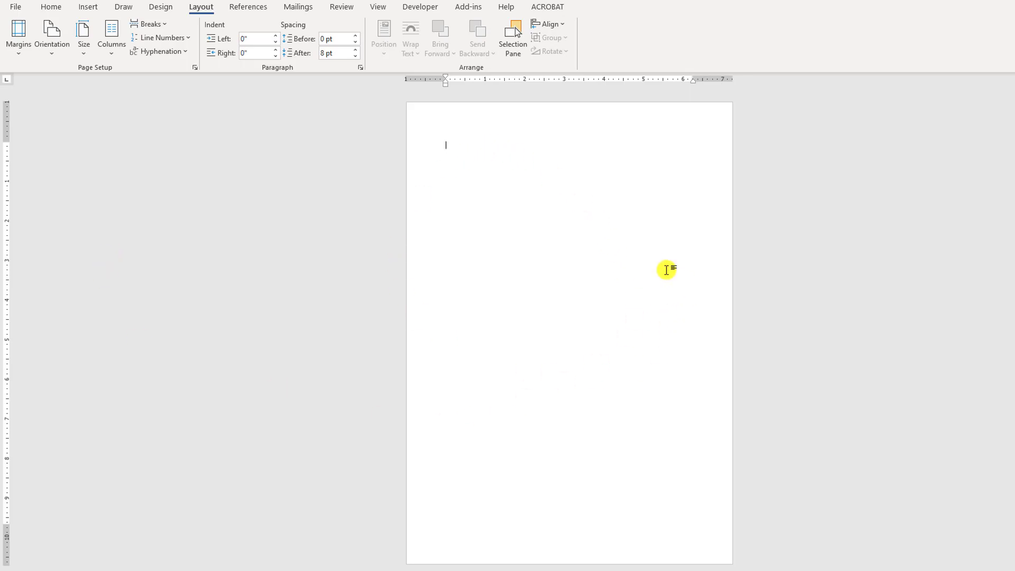
- Set the page color to a light gray shade from the White, Background 1, Darker theme colors
left_click(161, 7)
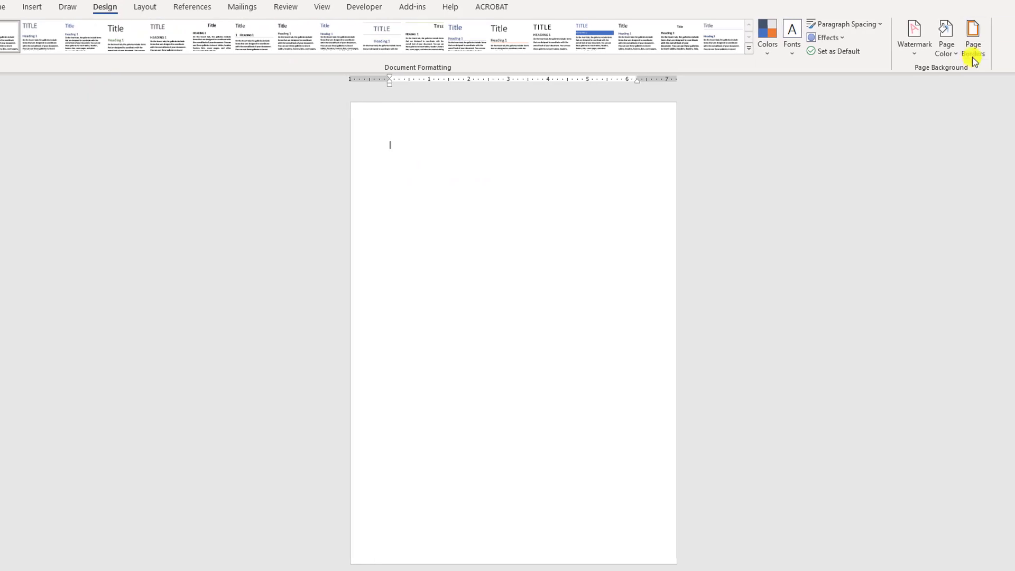
left_click(931, 57)
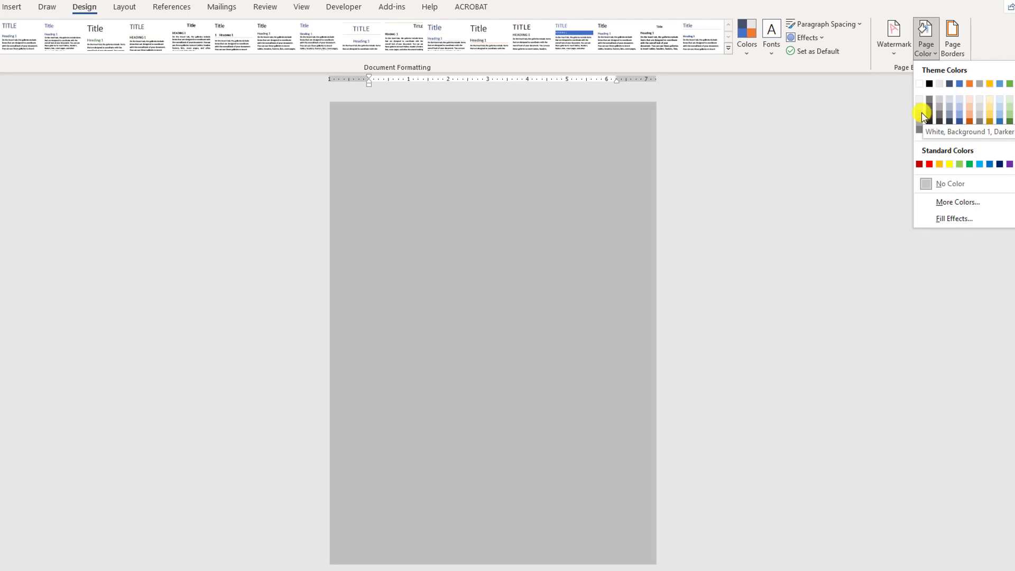
left_click(922, 117)
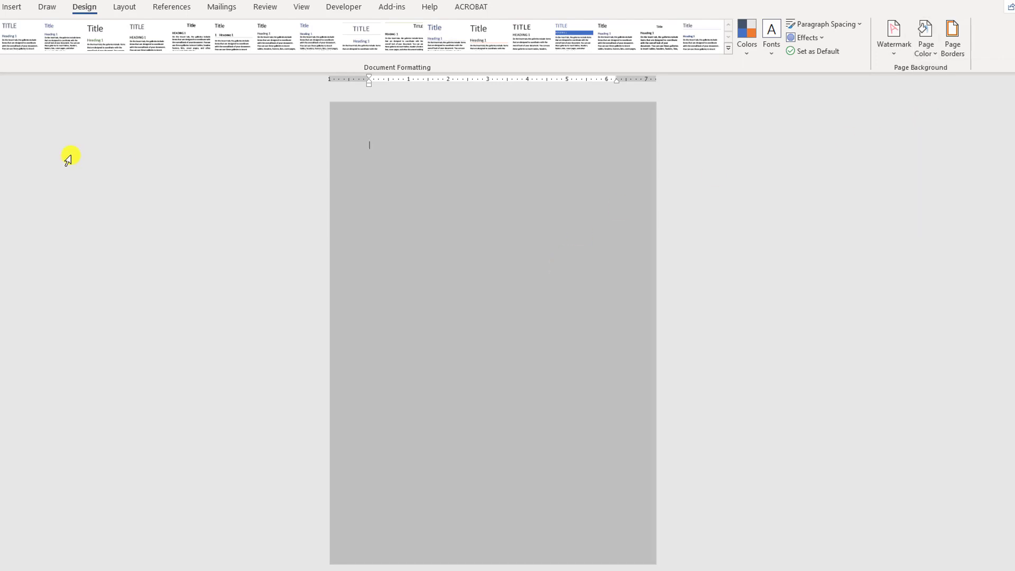
- Draw a Frame shape about 11.04" high and 7.64" wide, just inside the page edges
left_click(11, 7)
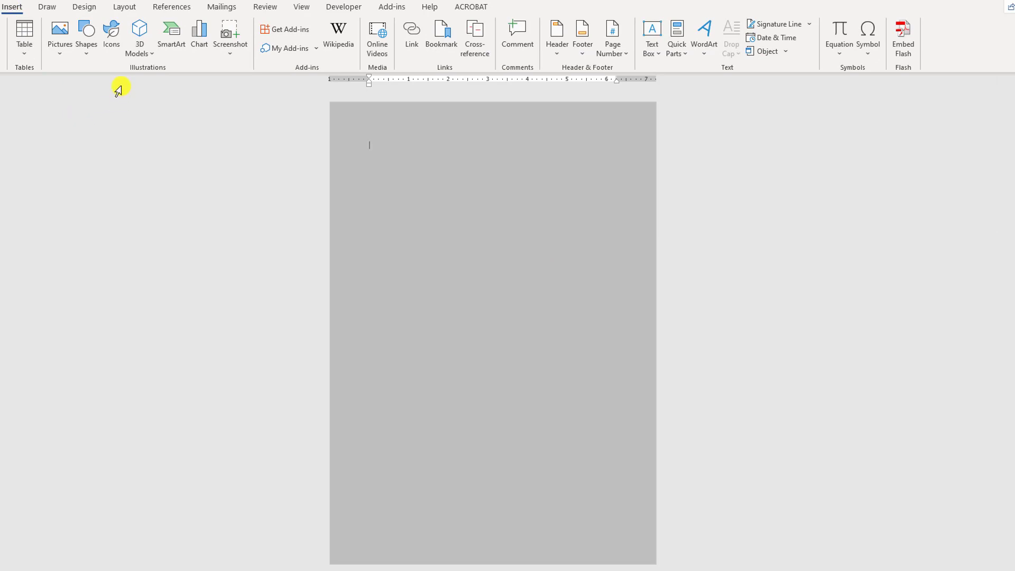
left_click(87, 48)
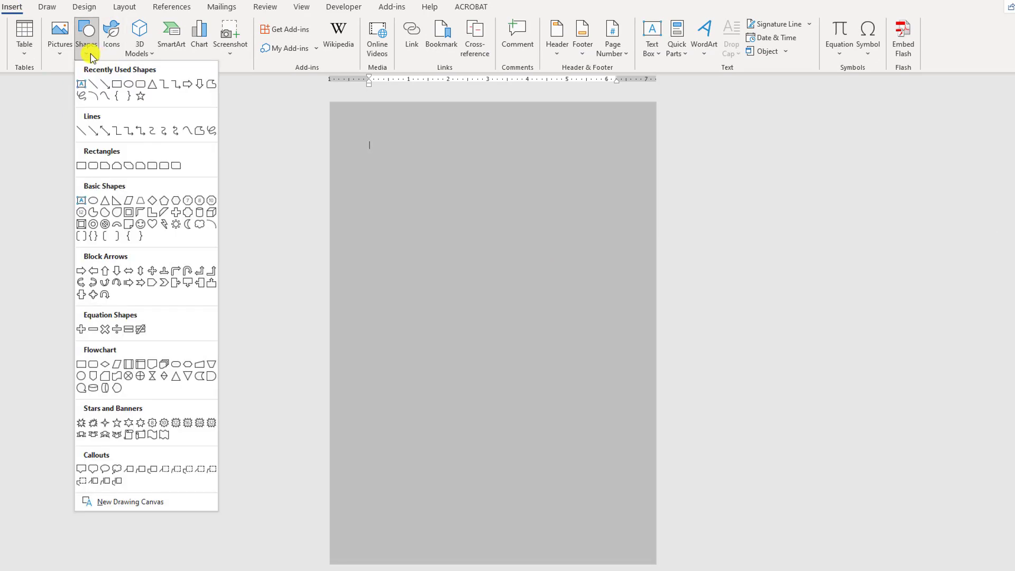
left_click(128, 213)
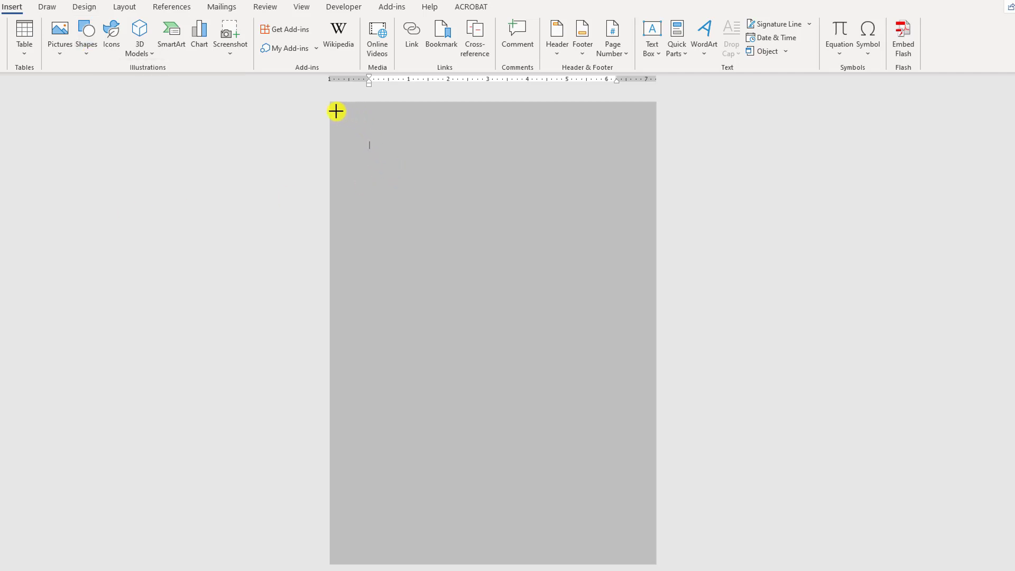
left_click_drag(342, 116, 645, 553)
left_click_drag(372, 146, 370, 142)
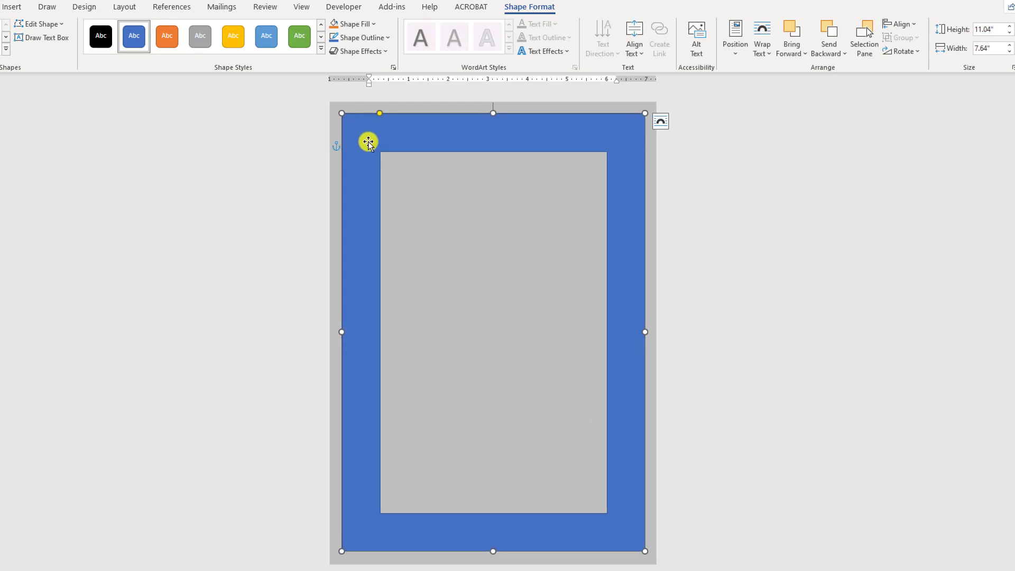
- Fit the frame evenly within the page at about 11.13" high and thin its border to a narrow band
key("Up")
key("Up")
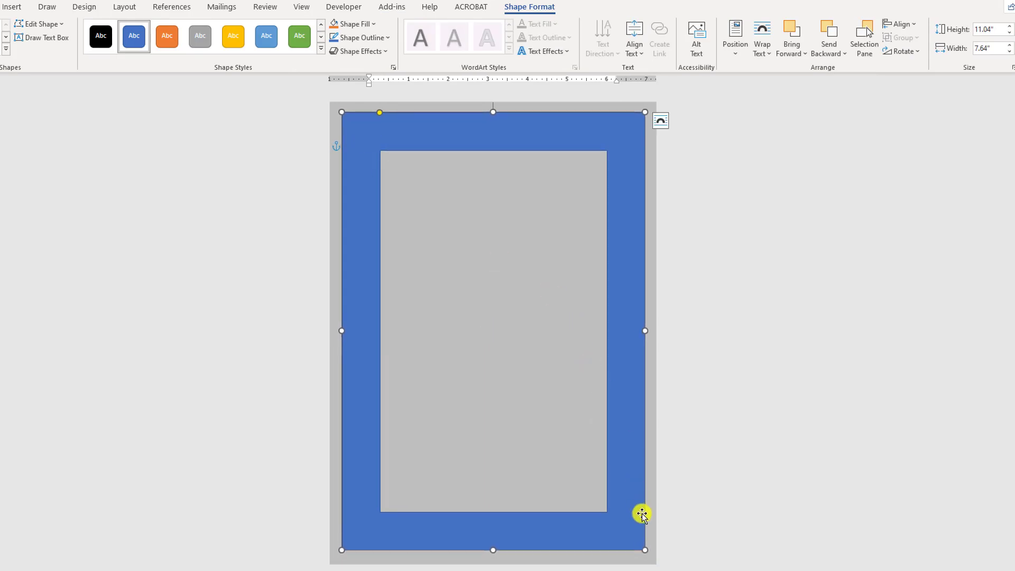
left_click_drag(645, 553, 644, 554)
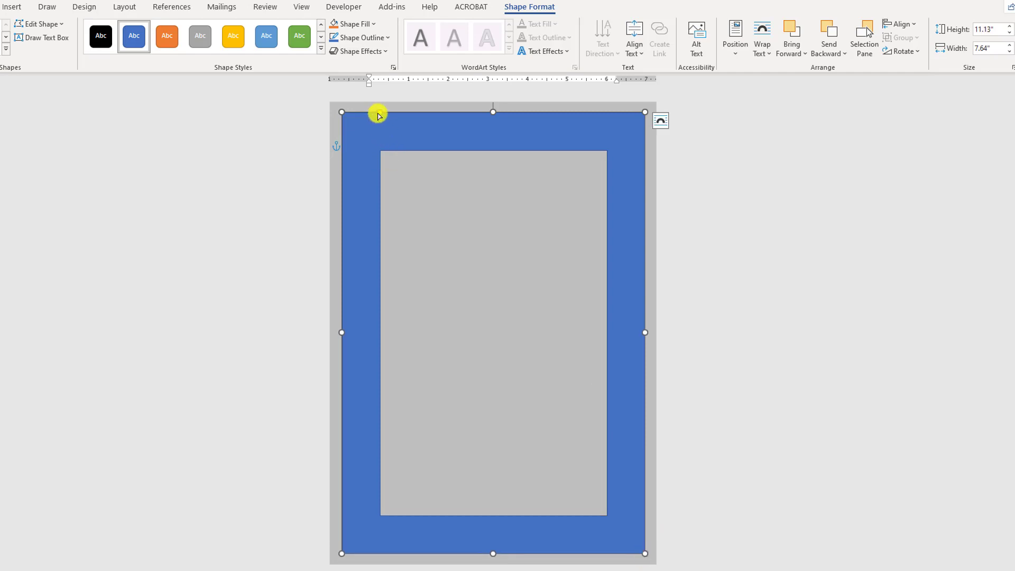
left_click_drag(380, 115, 350, 113)
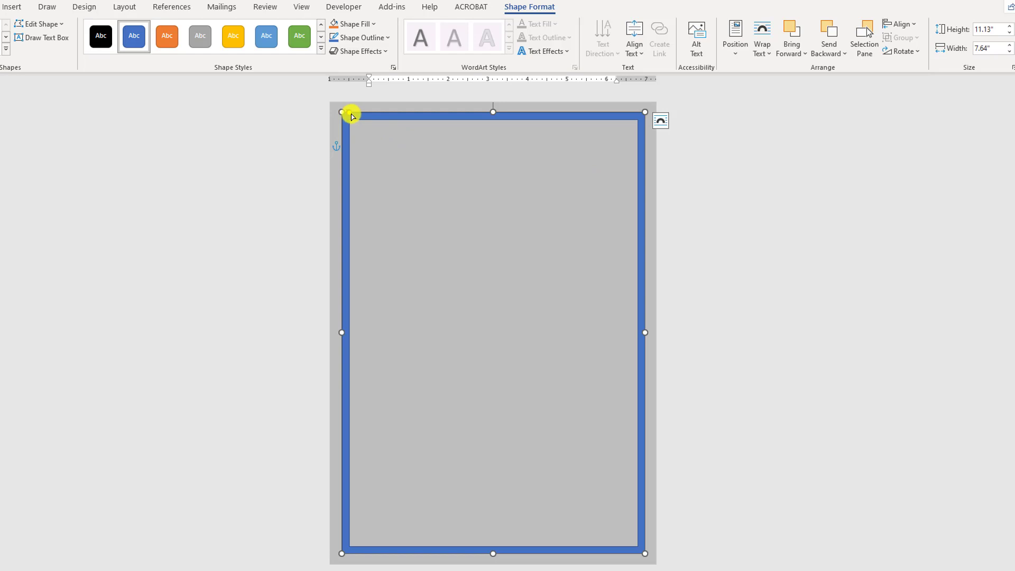
left_click_drag(349, 113, 351, 120)
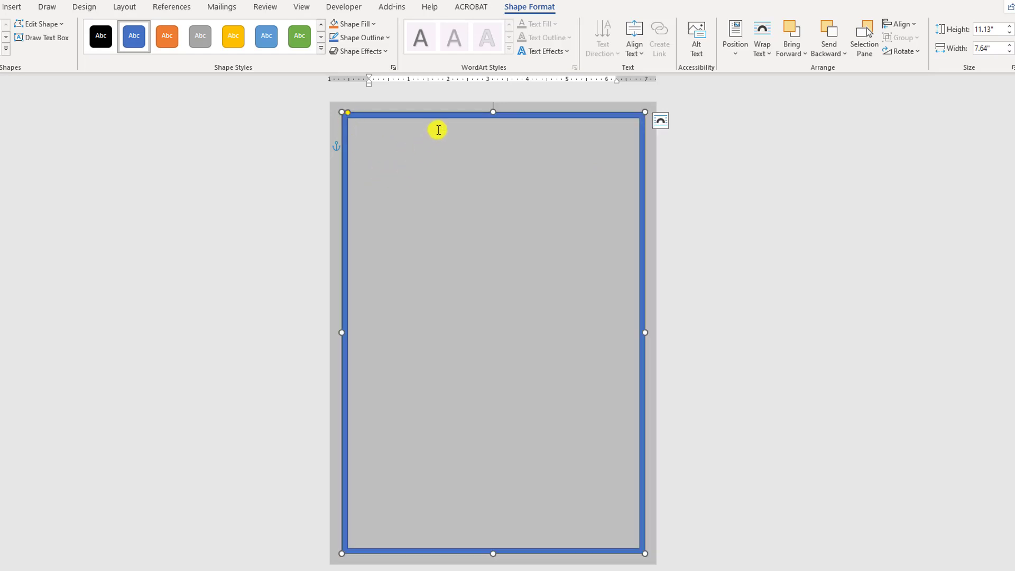
- Give the frame a white fill with no outline
left_click(373, 24)
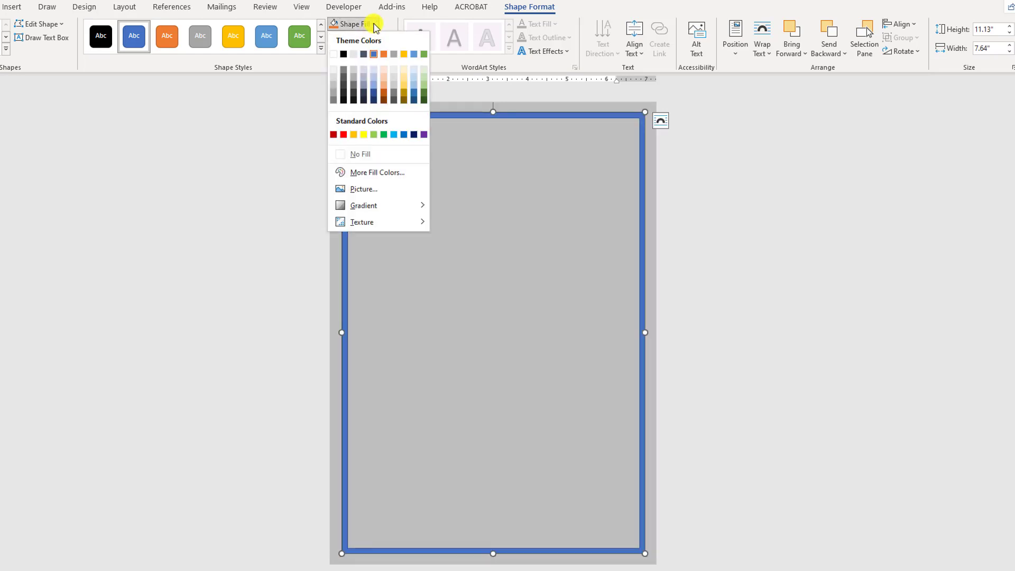
left_click(333, 54)
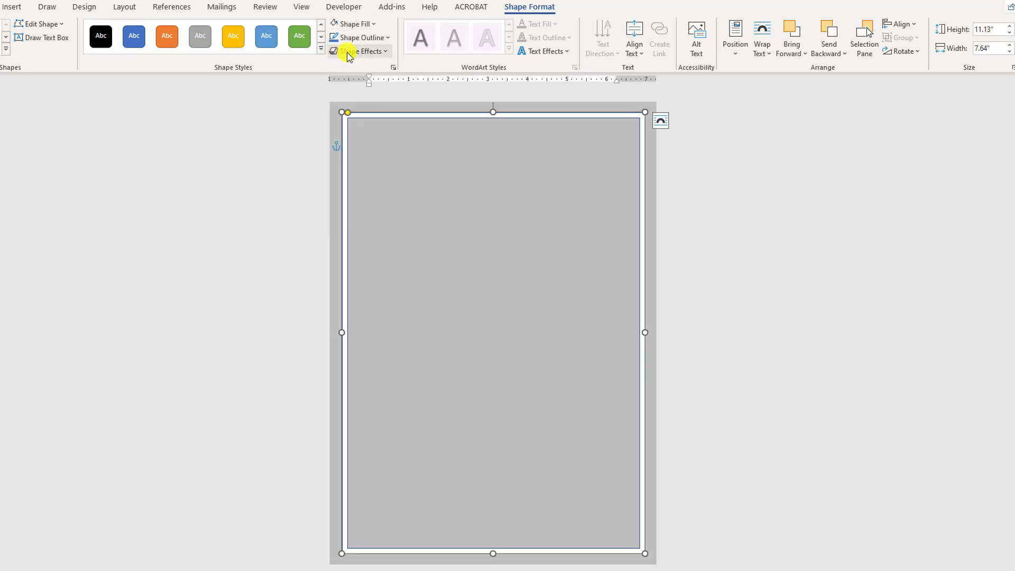
left_click(377, 38)
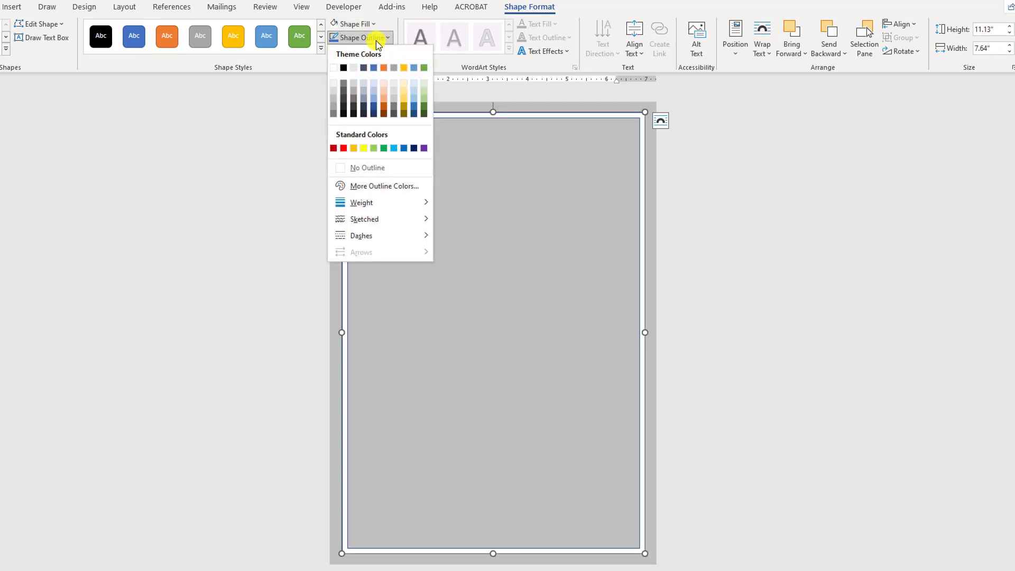
left_click(369, 170)
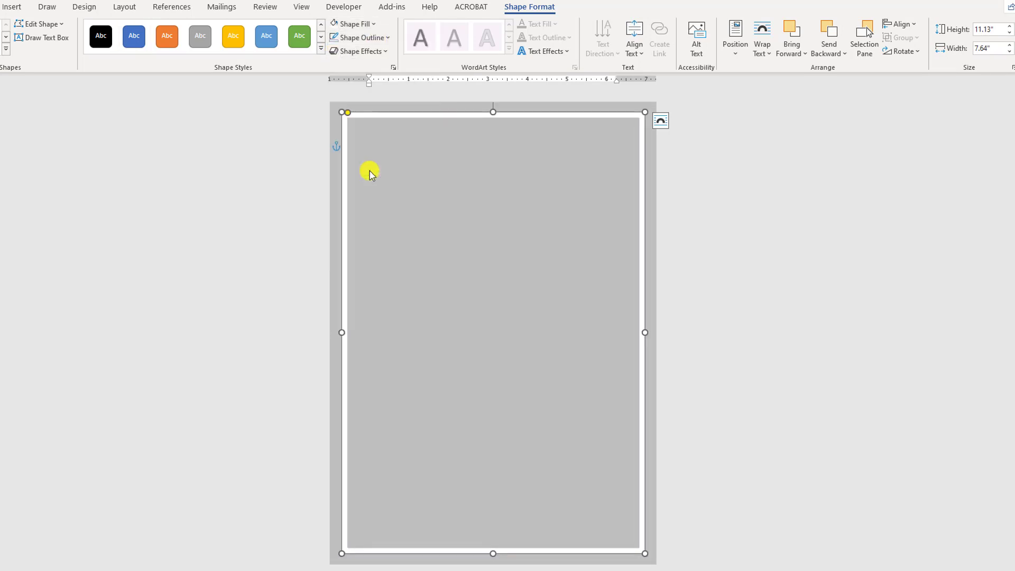
left_click(689, 189)
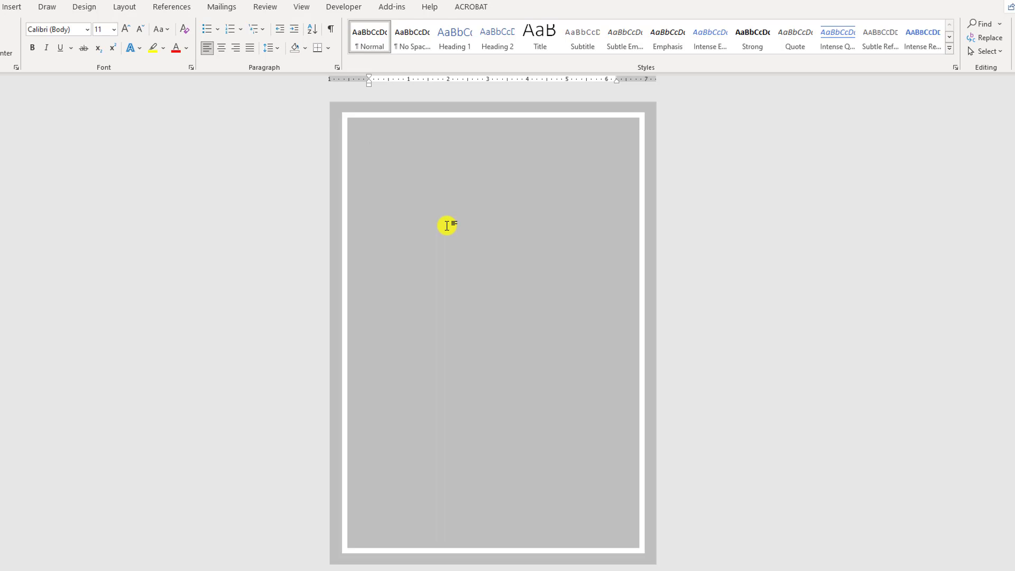
- Draw a rectangle about 6.79" high and 8.22" wide, covering the upper part of the page from edge to edge
left_click(20, 9)
left_click(86, 37)
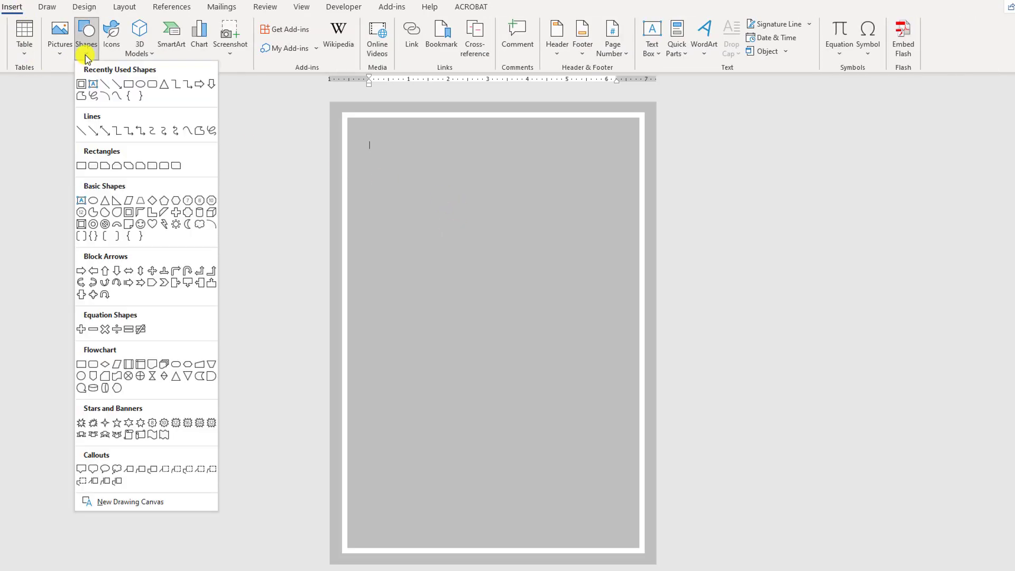
left_click(128, 85)
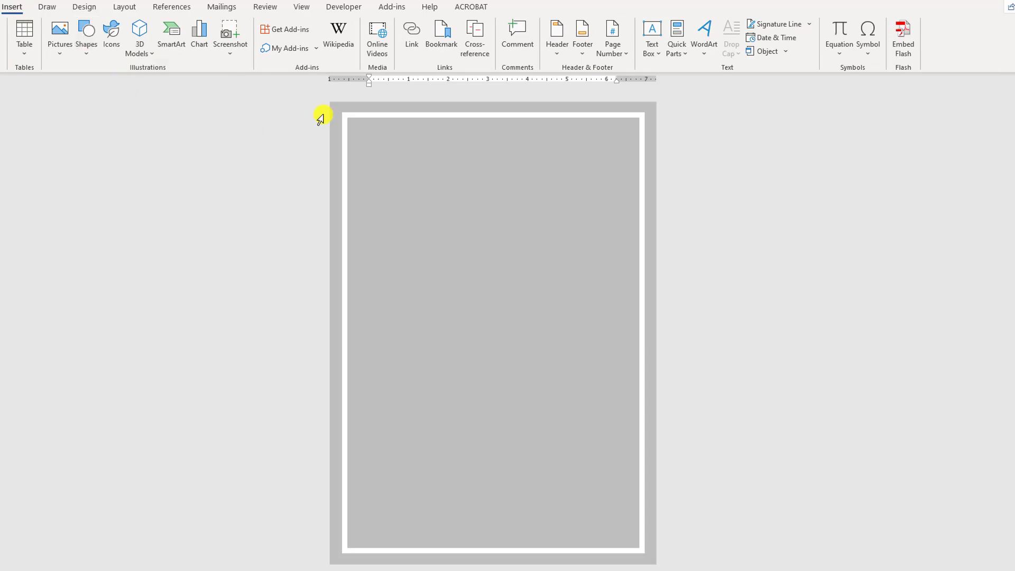
left_click_drag(331, 102, 655, 372)
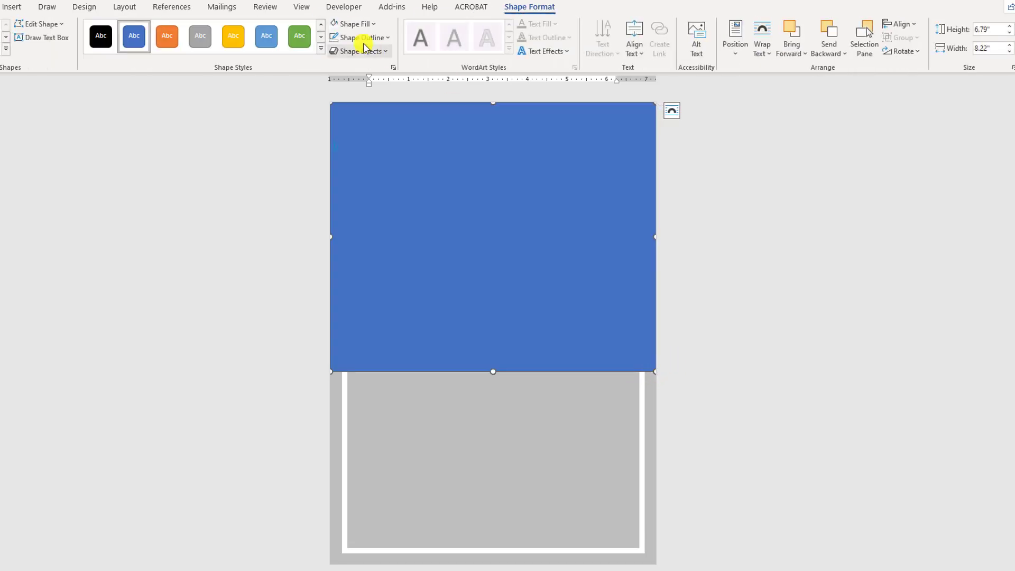
- Fill the rectangle with the picture Screenshot_1 from the Downloads folder
left_click(374, 25)
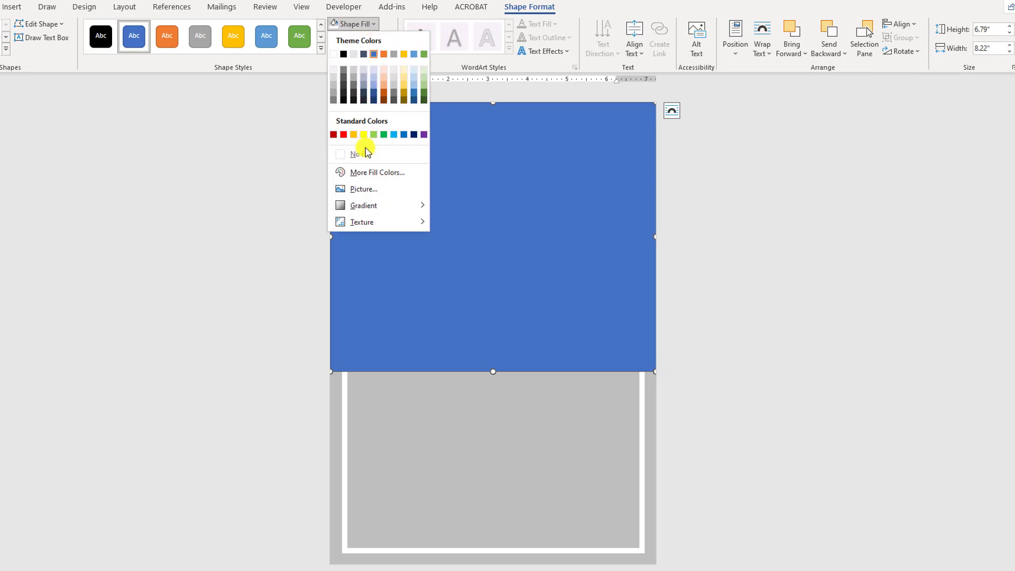
left_click(367, 188)
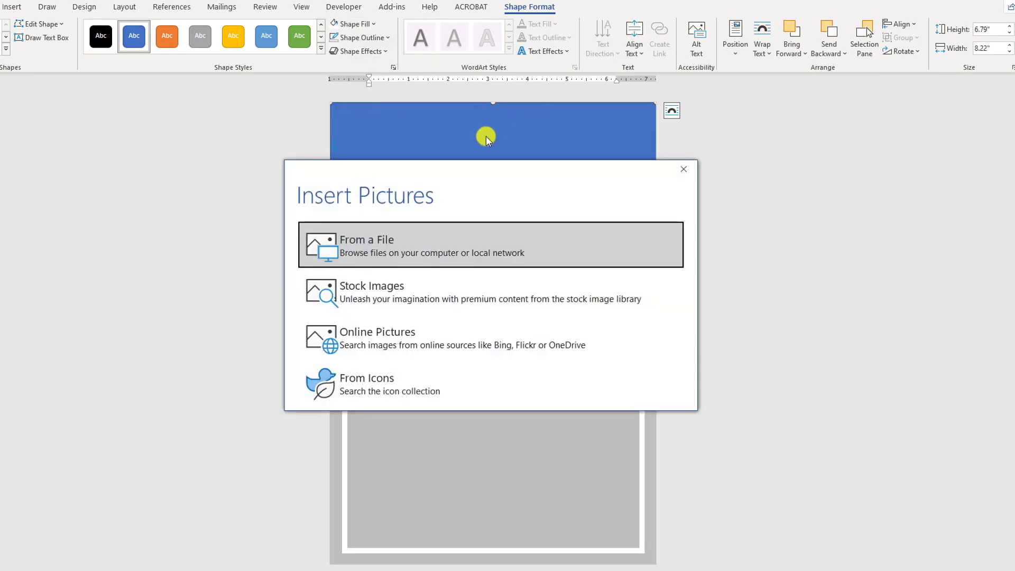
left_click(365, 245)
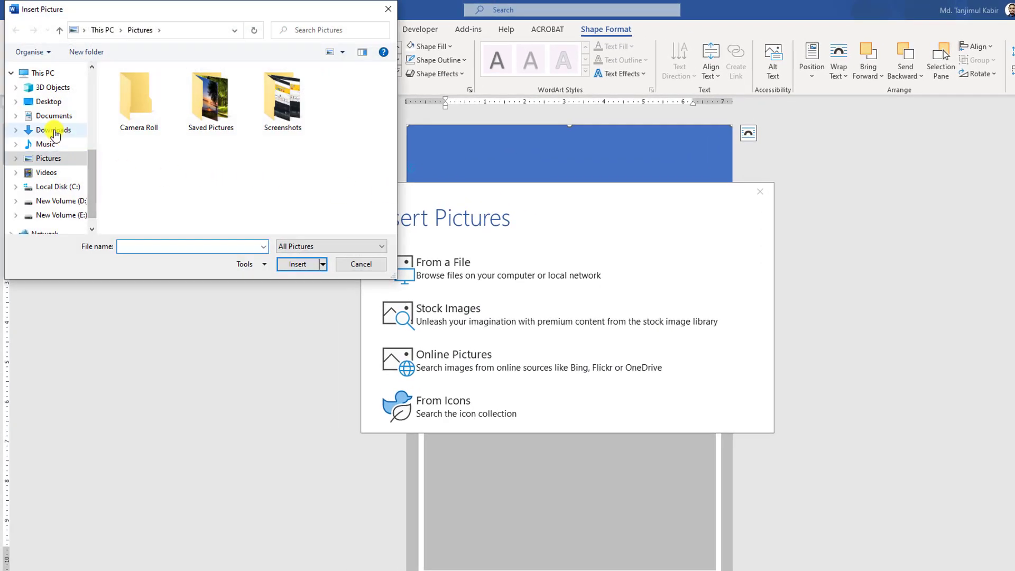
left_click(53, 130)
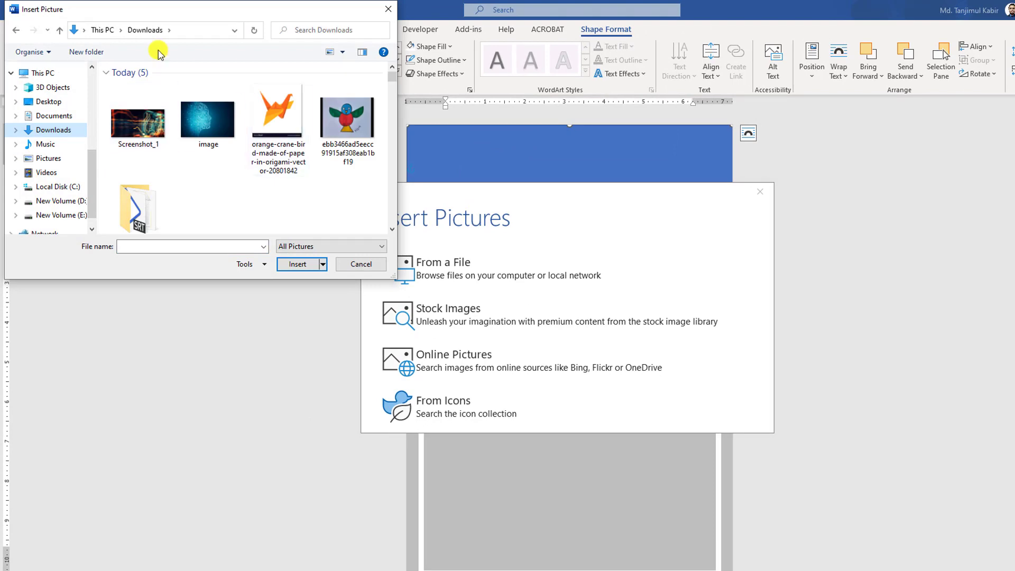
left_click(137, 130)
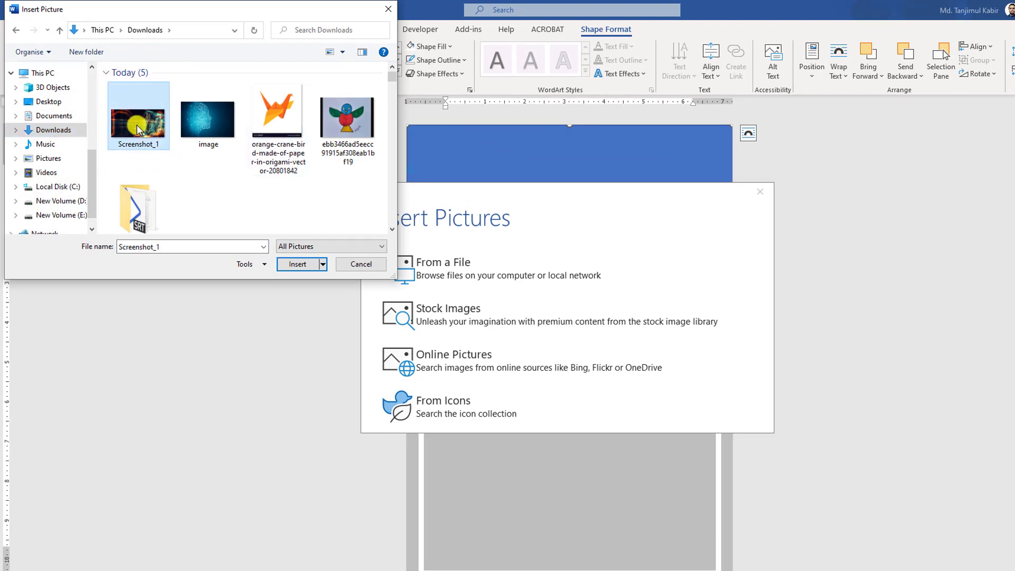
left_click(296, 264)
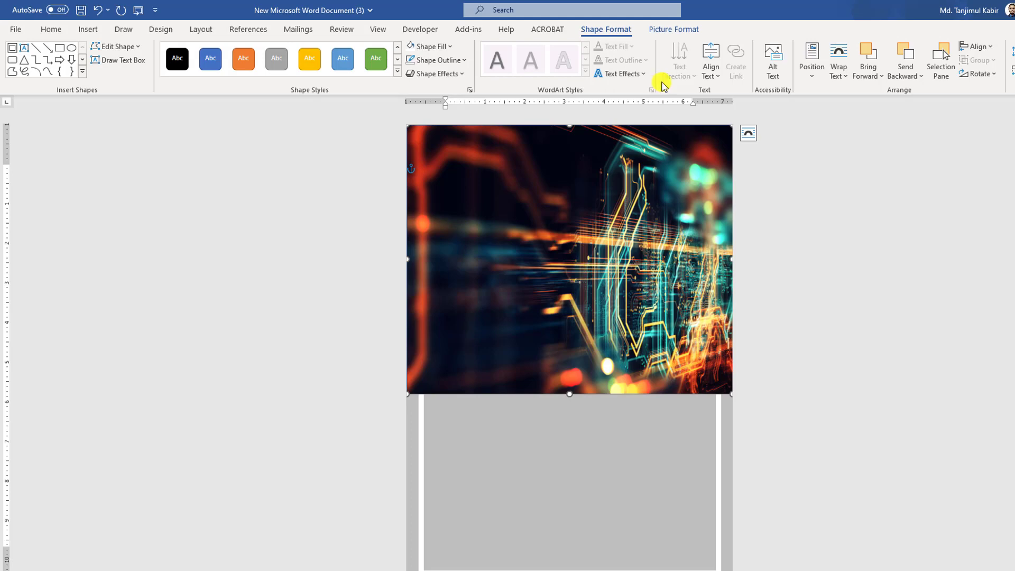
- Darken the rectangle's picture fill to brightness -40% while keeping normal contrast
left_click(672, 27)
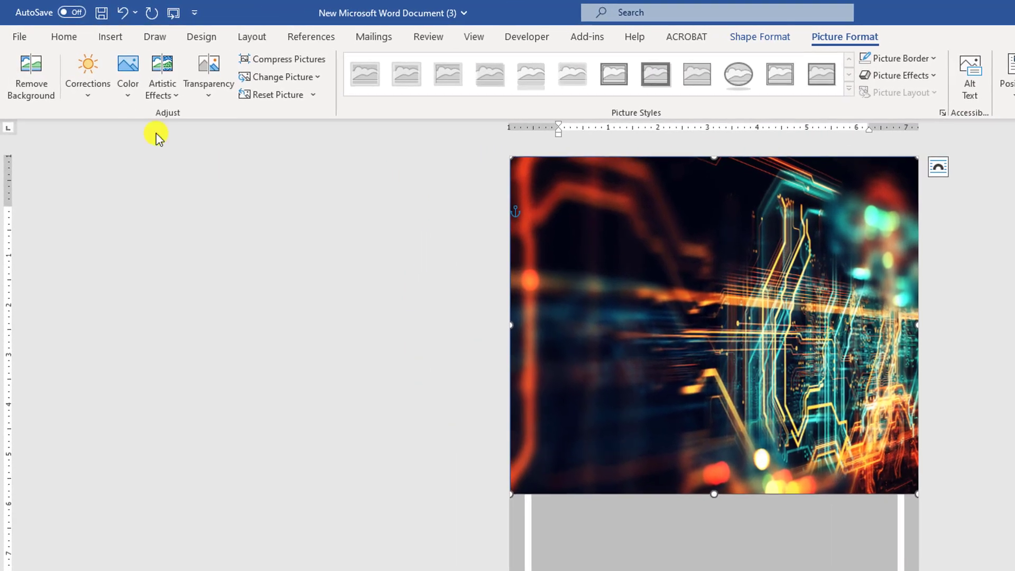
left_click(77, 79)
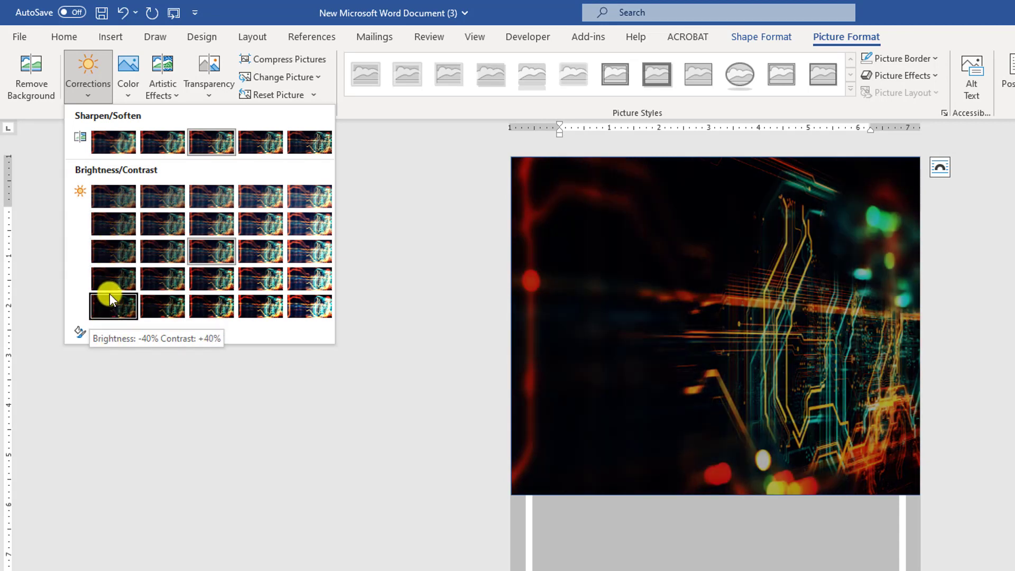
left_click(117, 252)
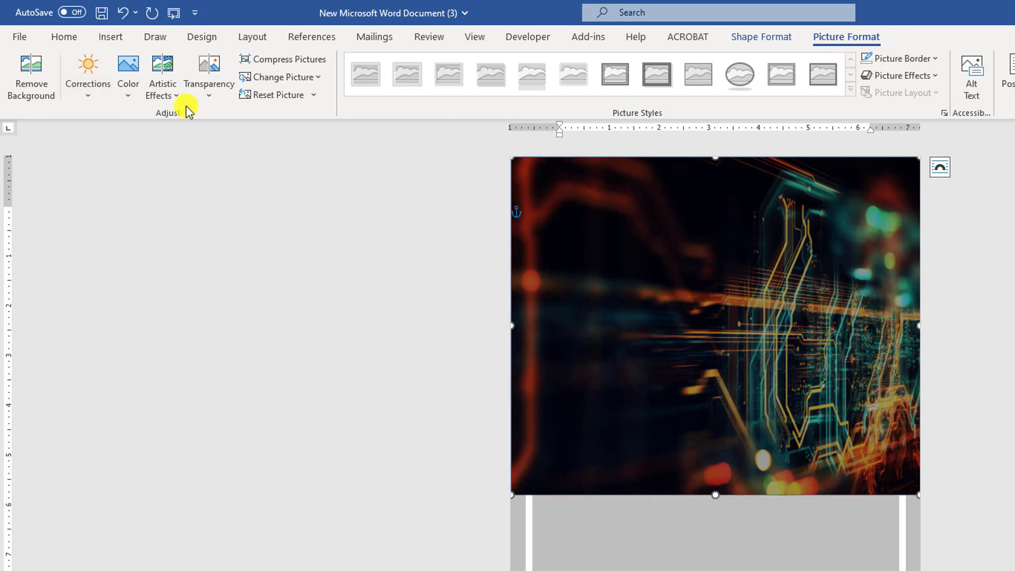
- Apply a subtle artistic effect to the picture fill and send the rectangle to the back, behind the white frame
left_click(177, 96)
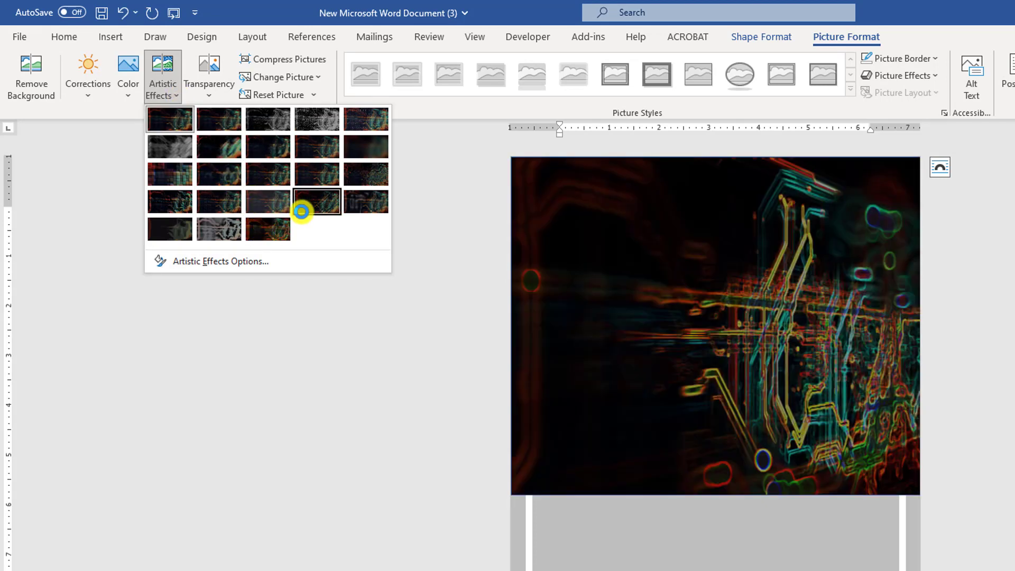
left_click(367, 201)
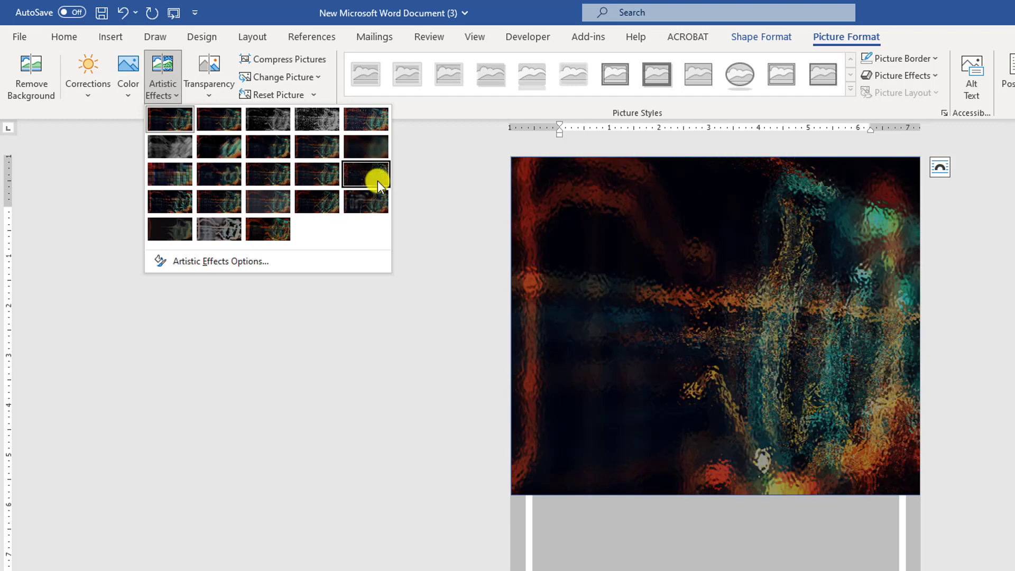
left_click(324, 153)
right_click(788, 316)
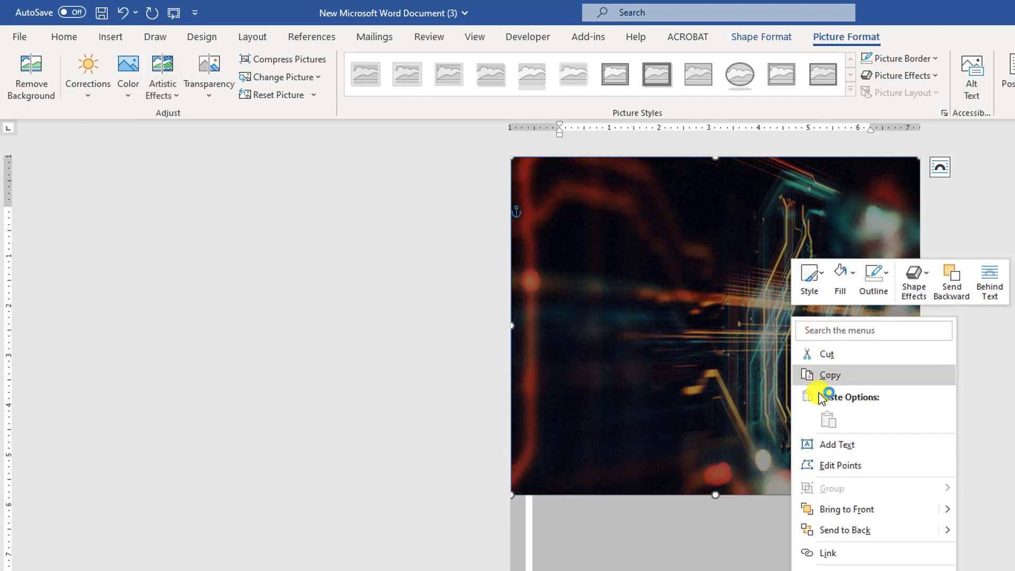
left_click(846, 531)
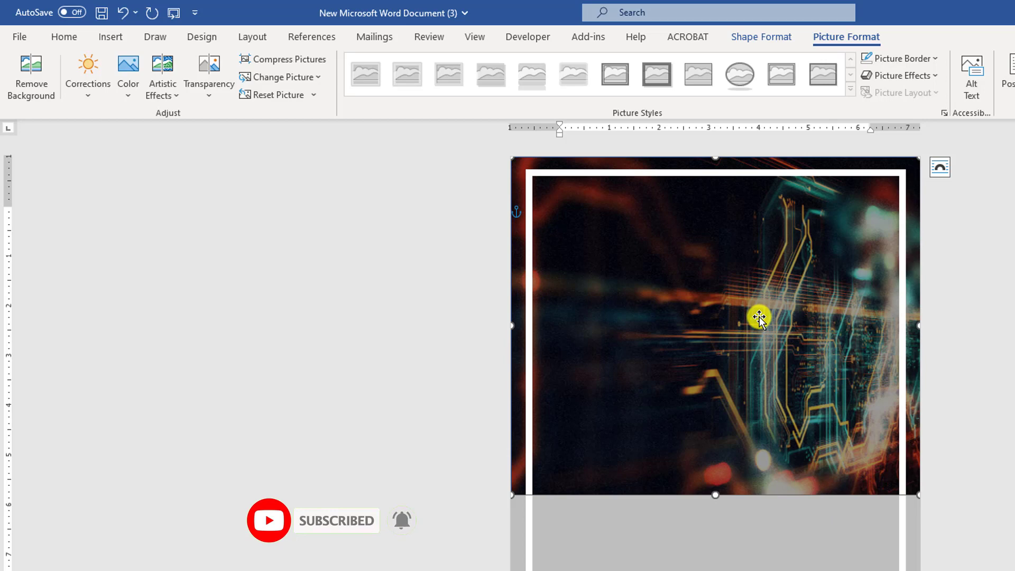
- Insert a text box near the top of the picture inside the white frame, containing YOUR COMPANY NAME
left_click(1006, 334)
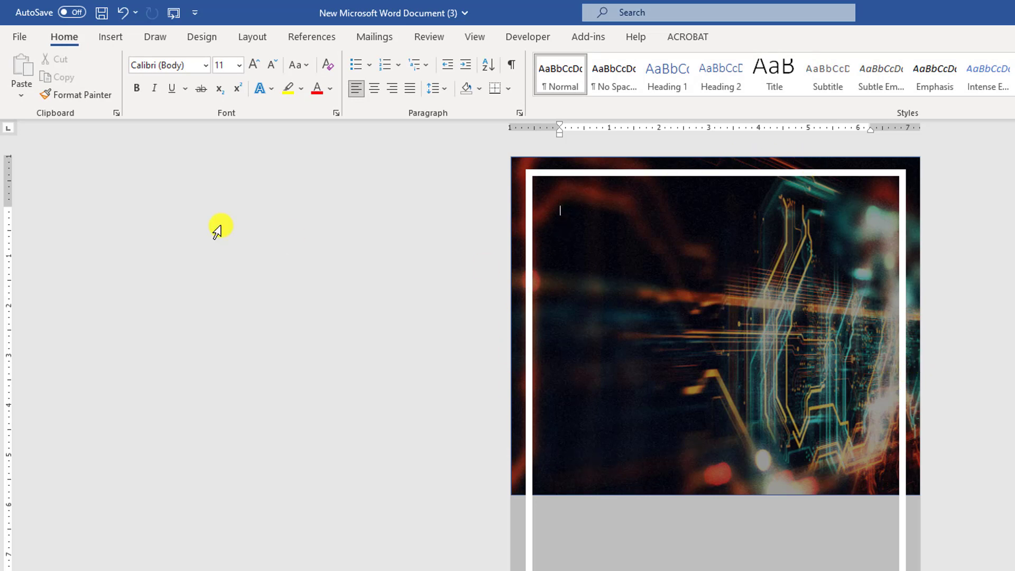
left_click(112, 38)
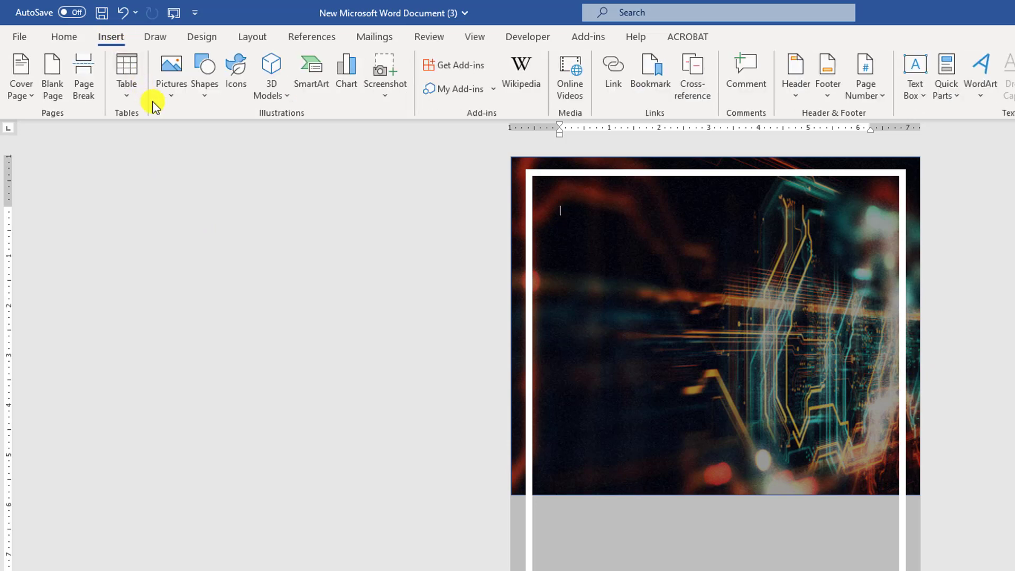
left_click(211, 93)
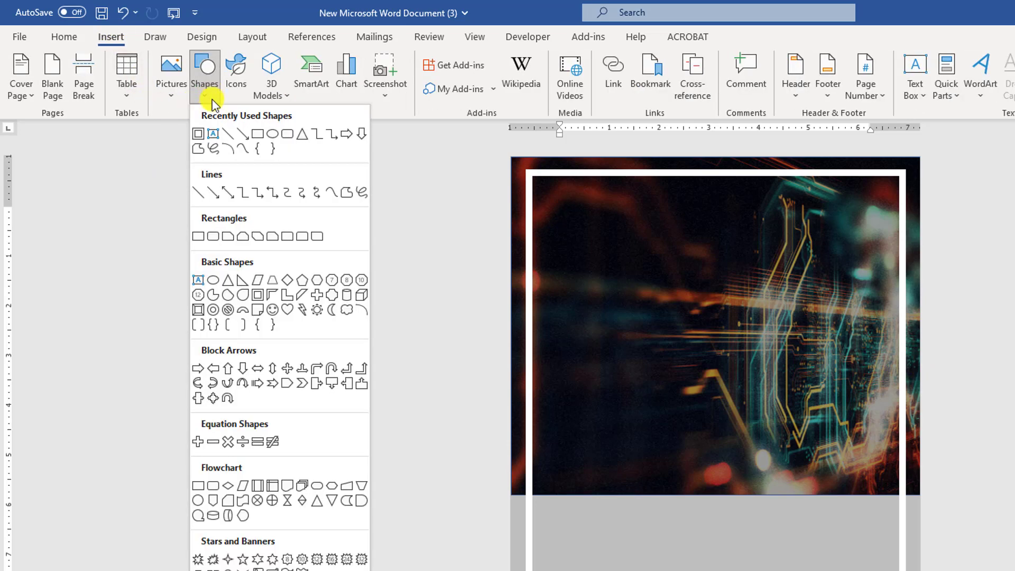
left_click(211, 137)
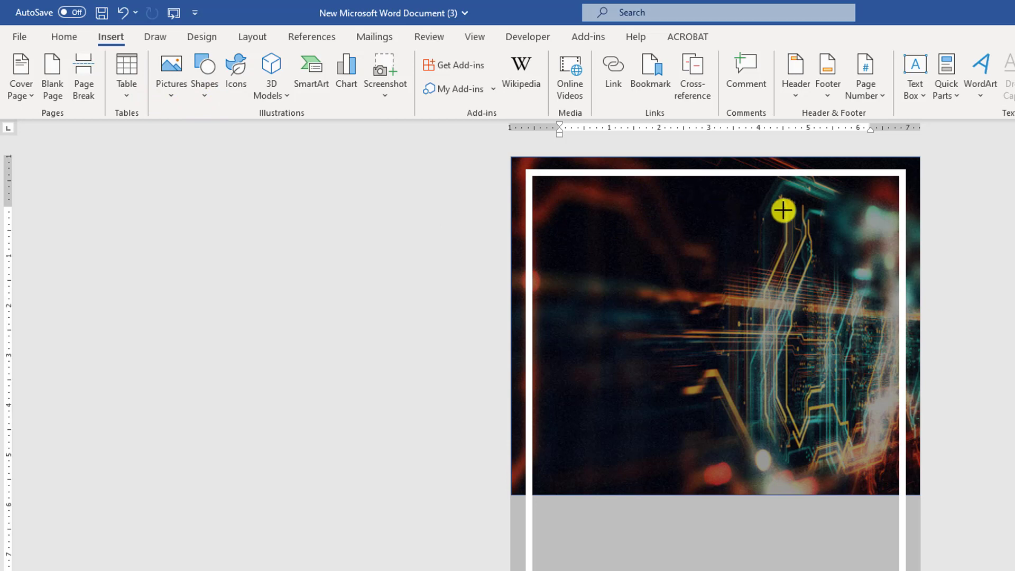
left_click_drag(783, 210, 887, 228)
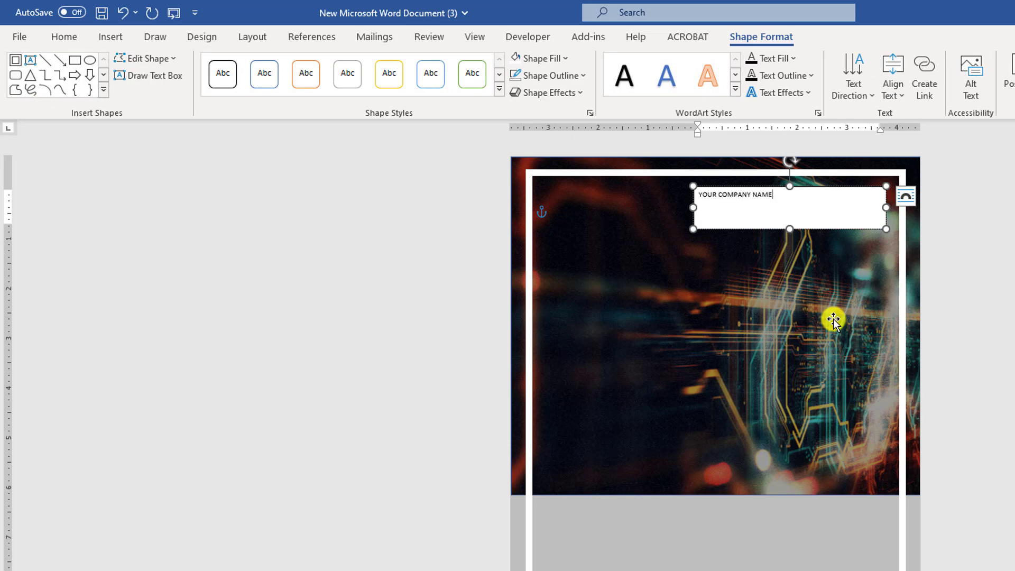
- Change the font of the whole YOUR COMPANY NAME text to Agency FB
key("ctrl+a")
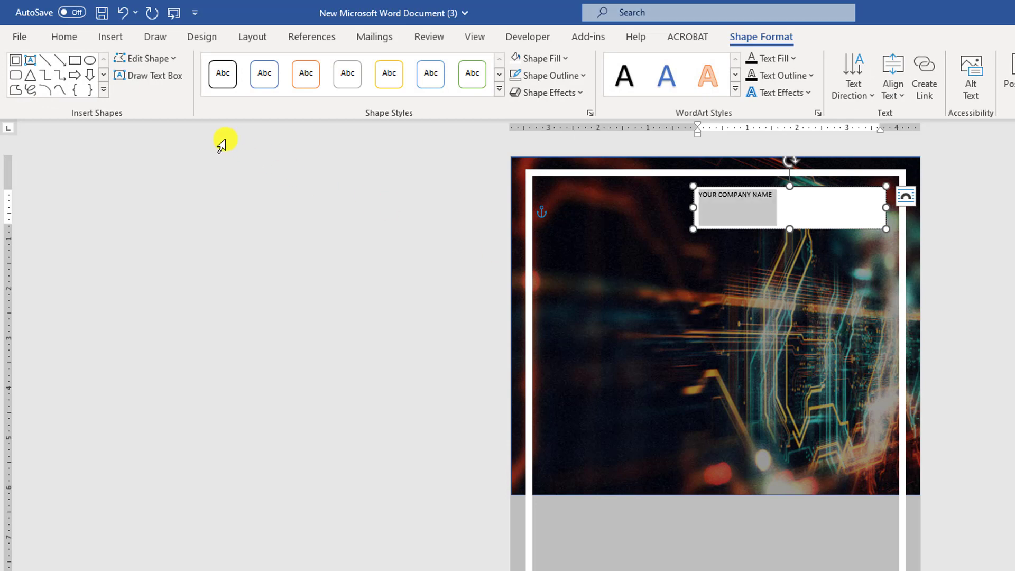
left_click(79, 38)
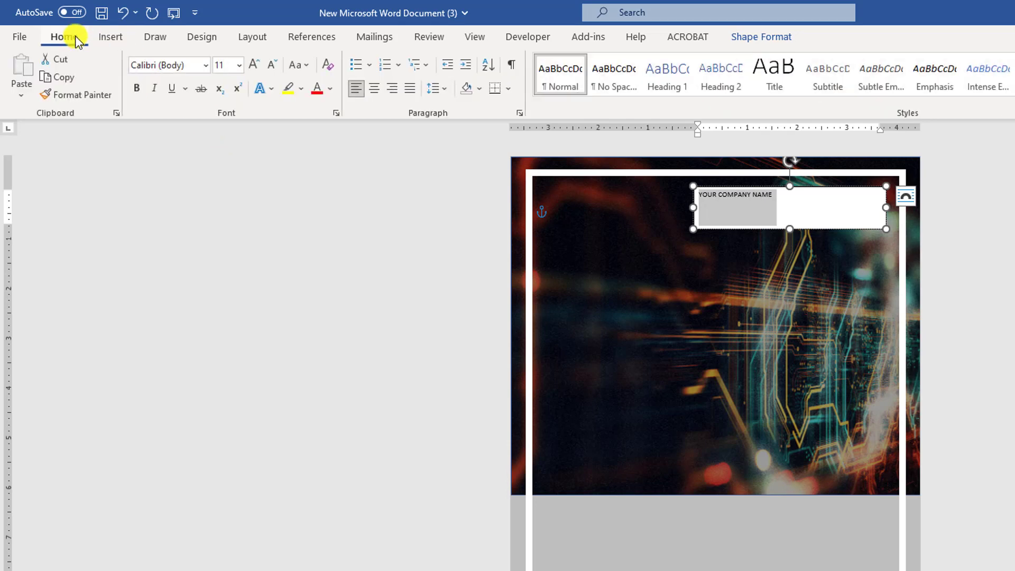
left_click(192, 66)
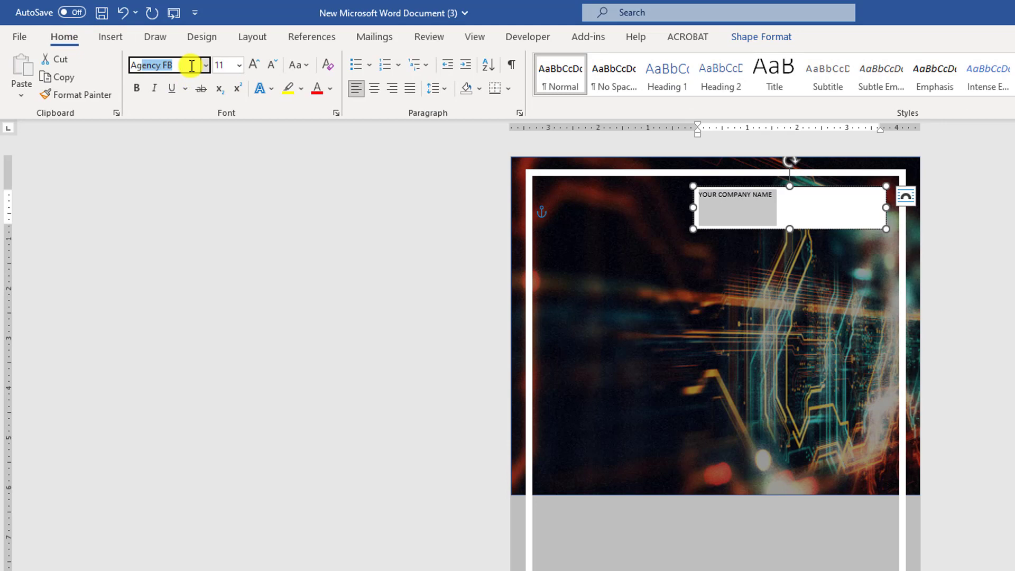
key("Return")
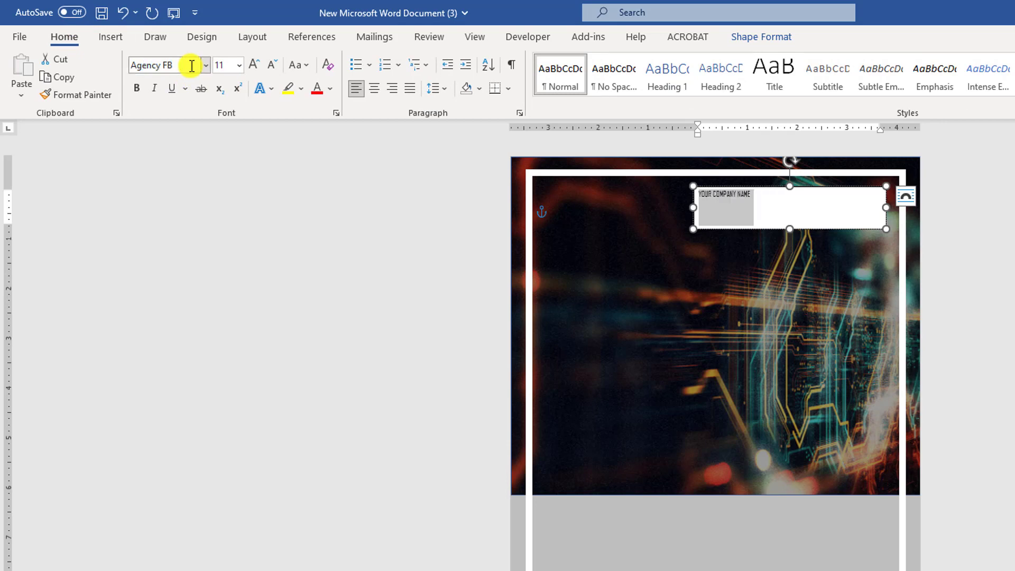
- Enlarge the company name text to size 48 and widen its text box to fit the name on one line
left_click(254, 65)
left_click(254, 65)
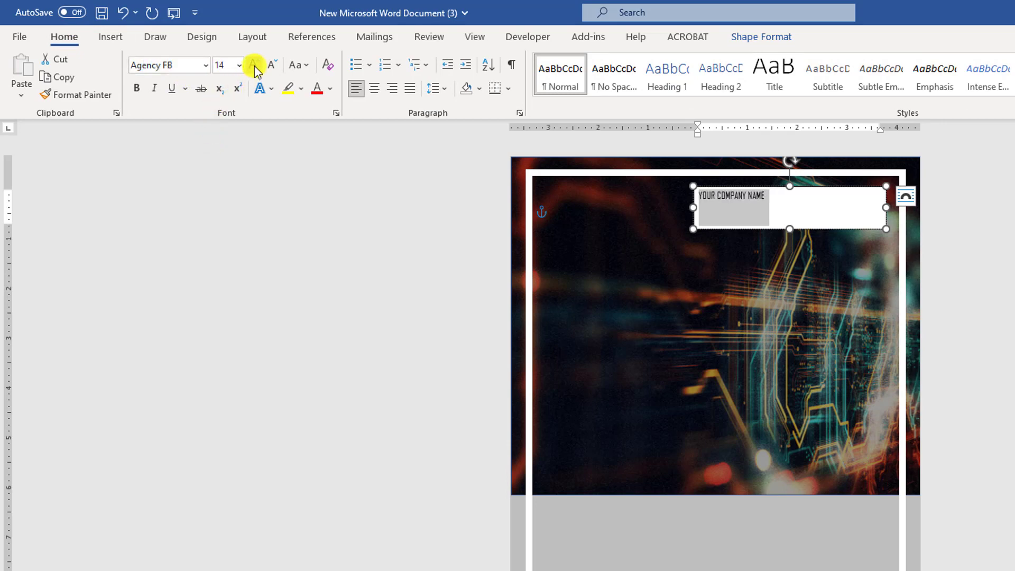
left_click(254, 64)
left_click(254, 65)
left_click(254, 65)
left_click(254, 65)
left_click(254, 65)
left_click(255, 65)
left_click(254, 64)
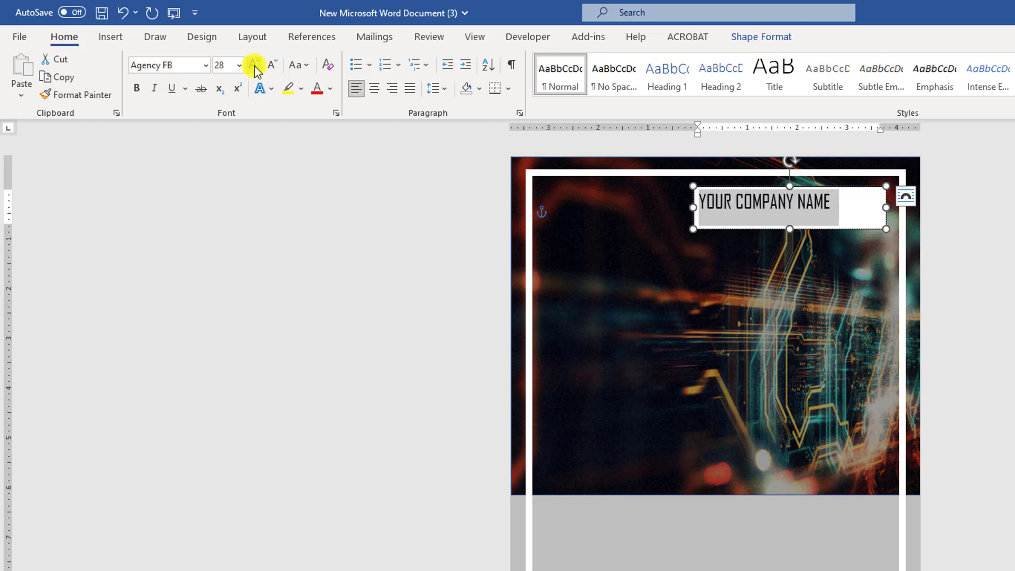
left_click(254, 65)
left_click(255, 65)
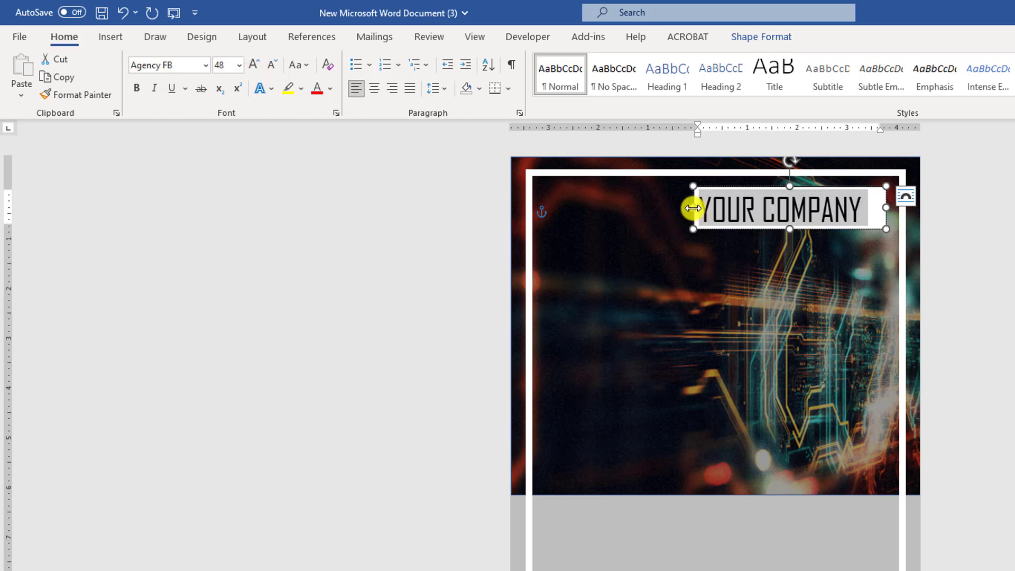
left_click_drag(693, 207, 640, 207)
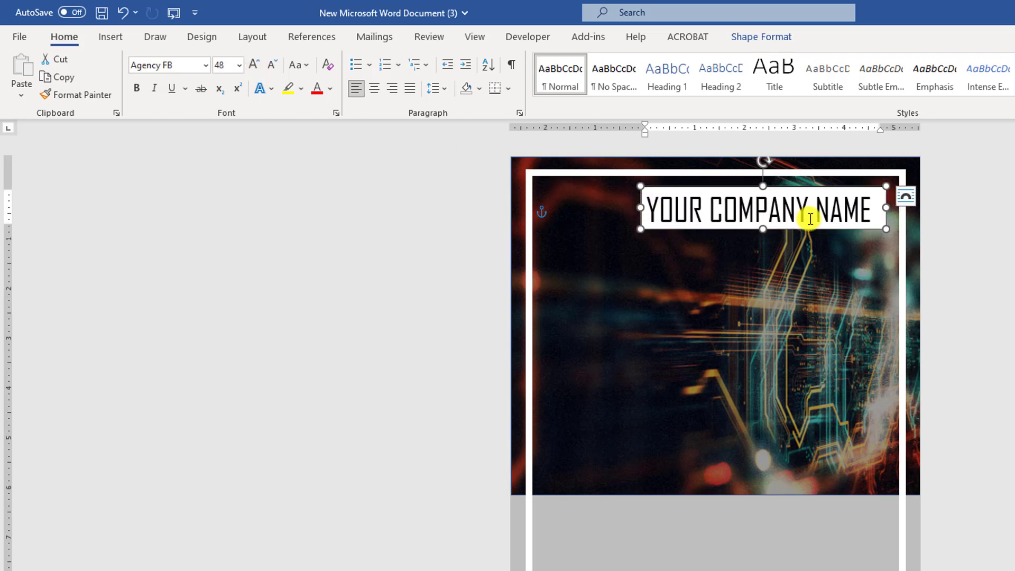
- Move the company name text box into the white frame's upper-right corner and remove its fill and outline
left_click_drag(847, 229, 868, 222)
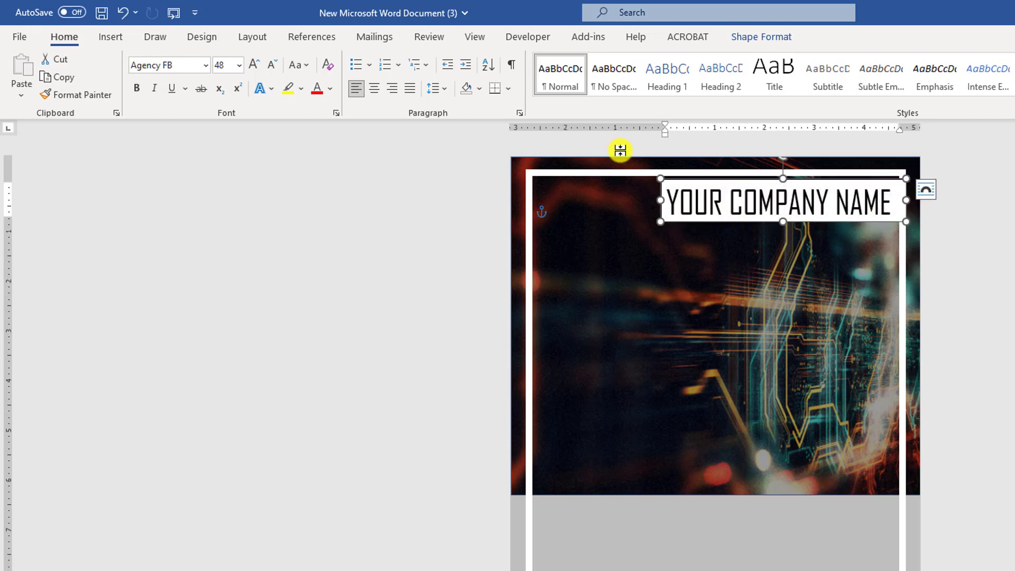
left_click(782, 35)
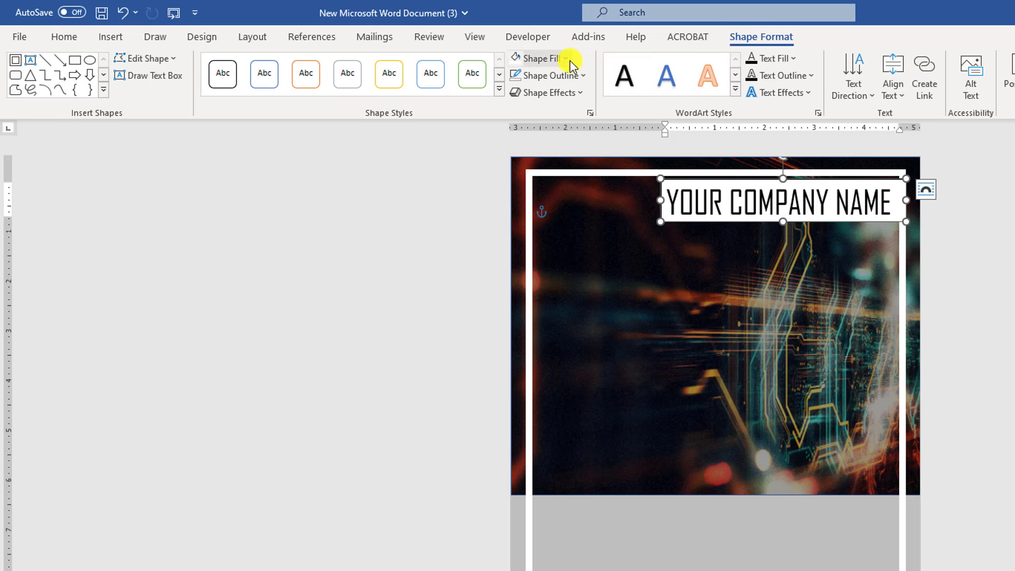
left_click(570, 63)
left_click(556, 220)
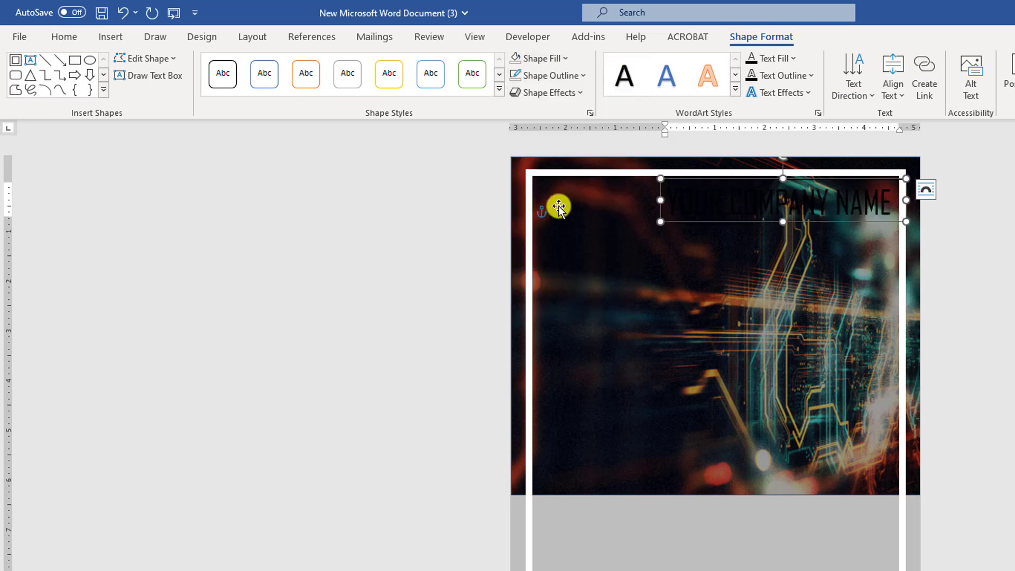
left_click(582, 78)
left_click(557, 236)
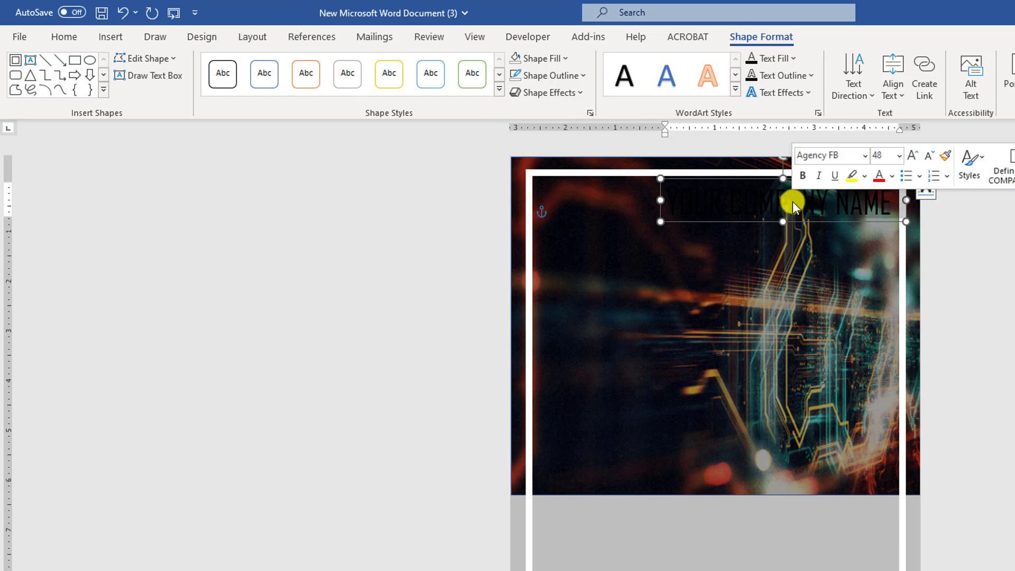
- Make the company name text white and bold, widening its text box leftward to keep it on one line
left_click(60, 45)
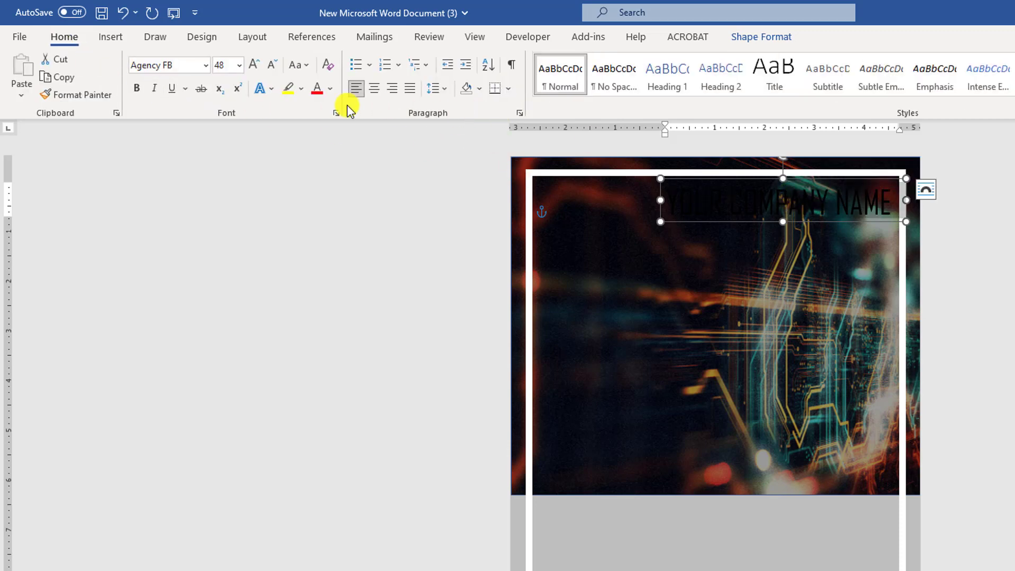
left_click(331, 90)
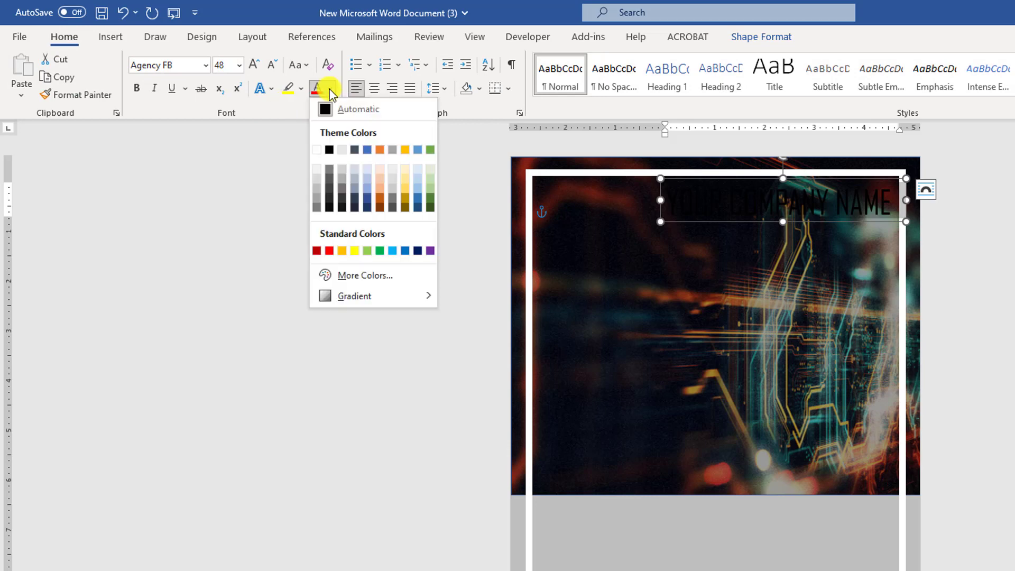
left_click(317, 150)
left_click(136, 88)
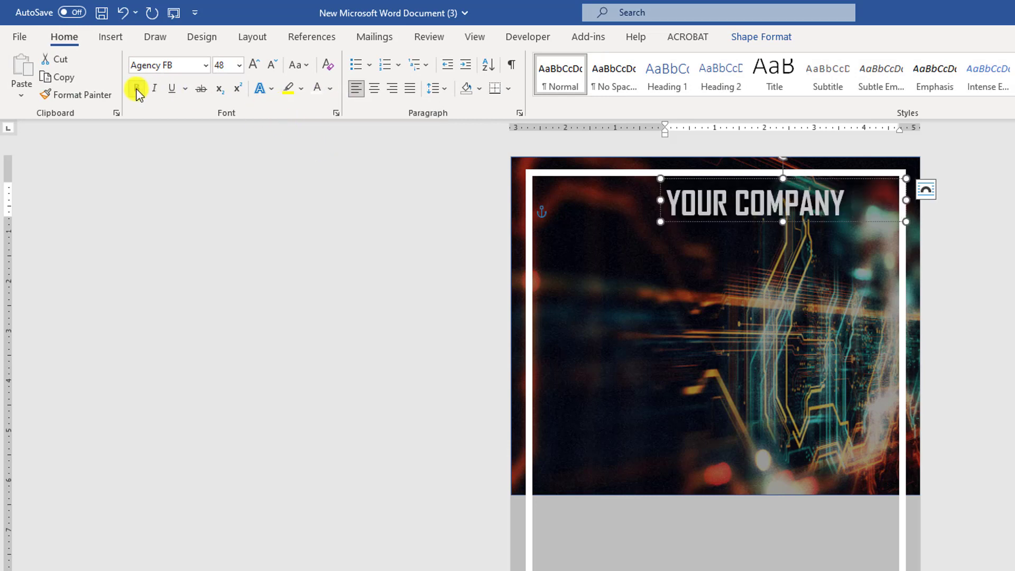
left_click_drag(661, 200, 629, 200)
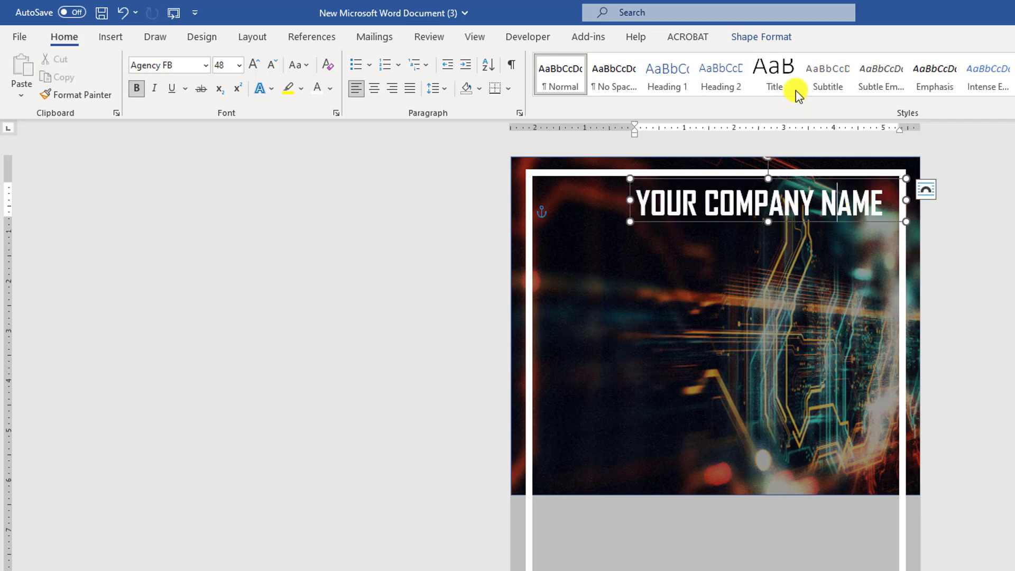
- Apply the first outer shadow preset to the company name text
left_click(760, 34)
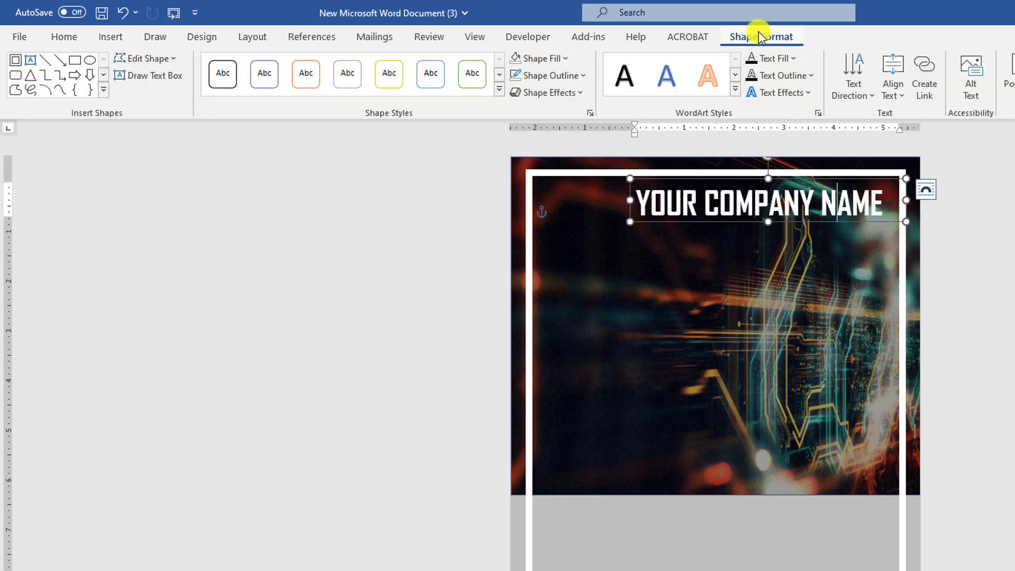
left_click(803, 94)
mouse_move(825, 119)
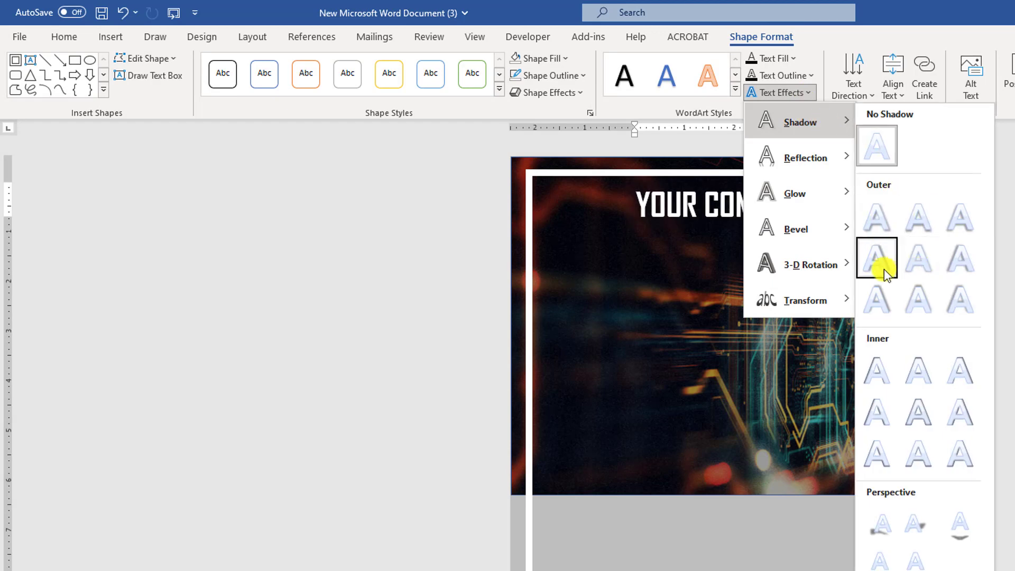
left_click(888, 229)
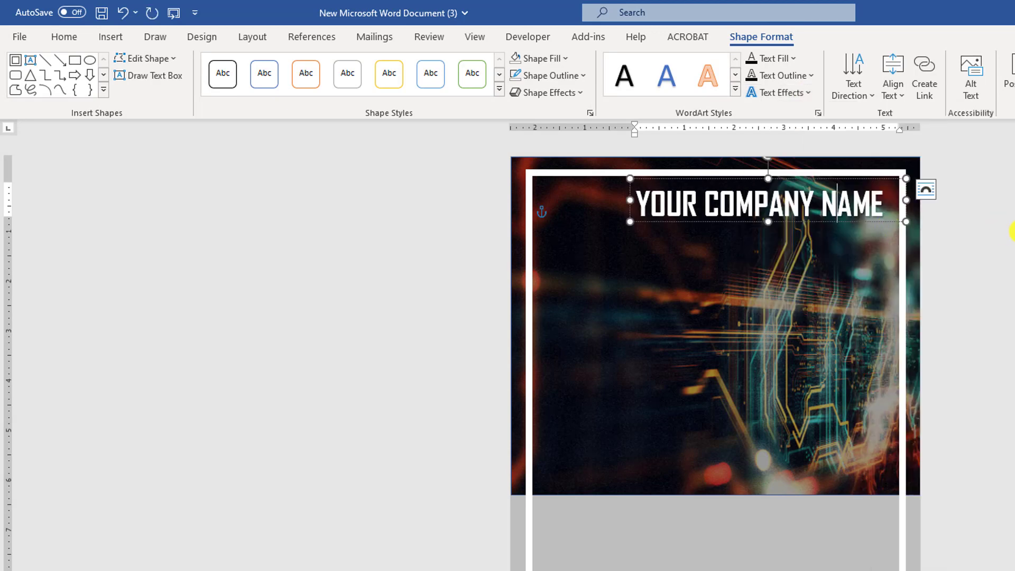
left_click(936, 229)
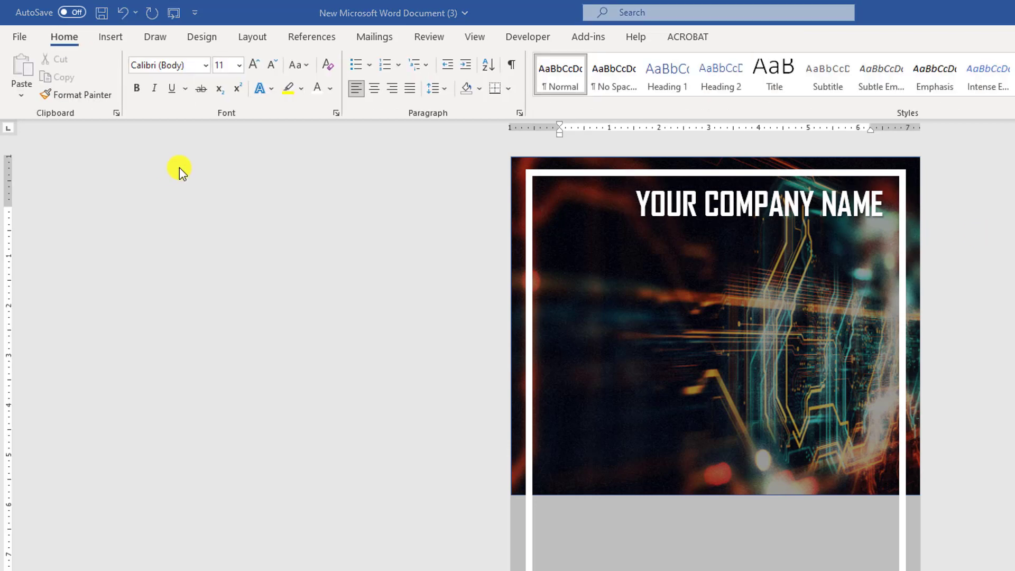
- Draw a wide parallelogram directly below the picture, starting at the page's left edge and spanning about three quarters of its width
left_click(111, 38)
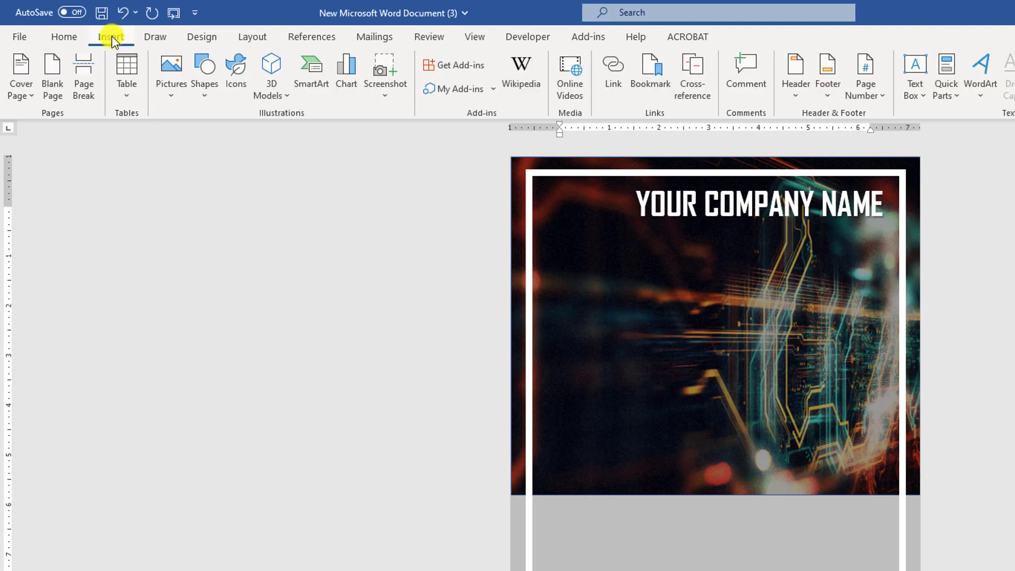
left_click(203, 94)
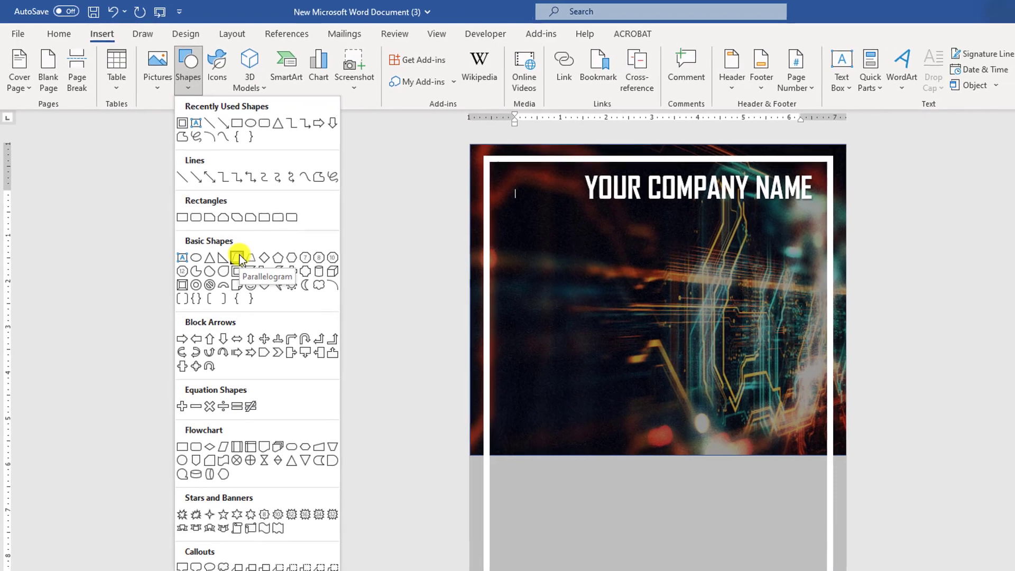
left_click(259, 279)
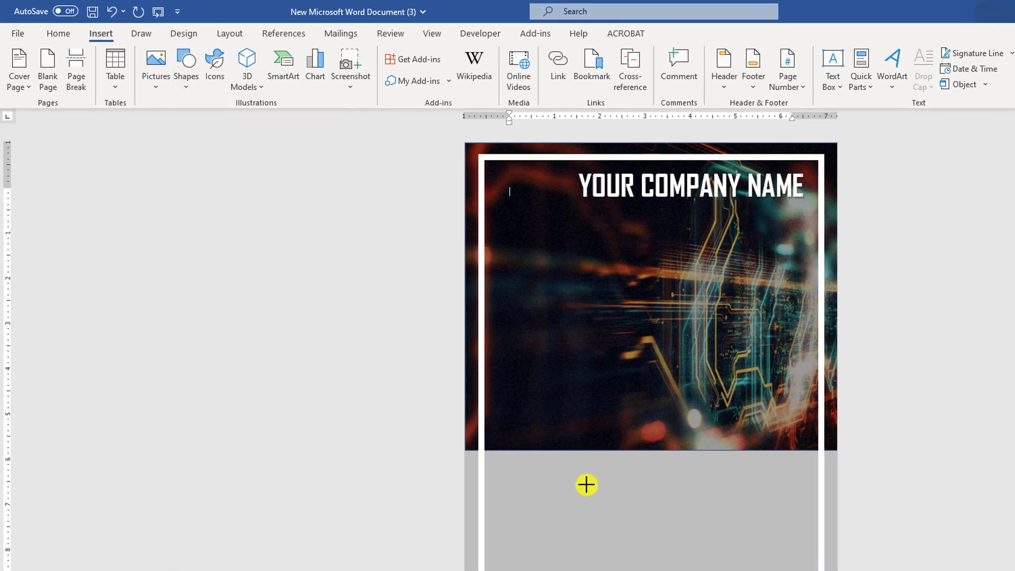
mouse_move(465, 451)
left_mouse_down()
mouse_move(535, 489)
mouse_move(627, 512)
mouse_move(750, 518)
left_mouse_up()
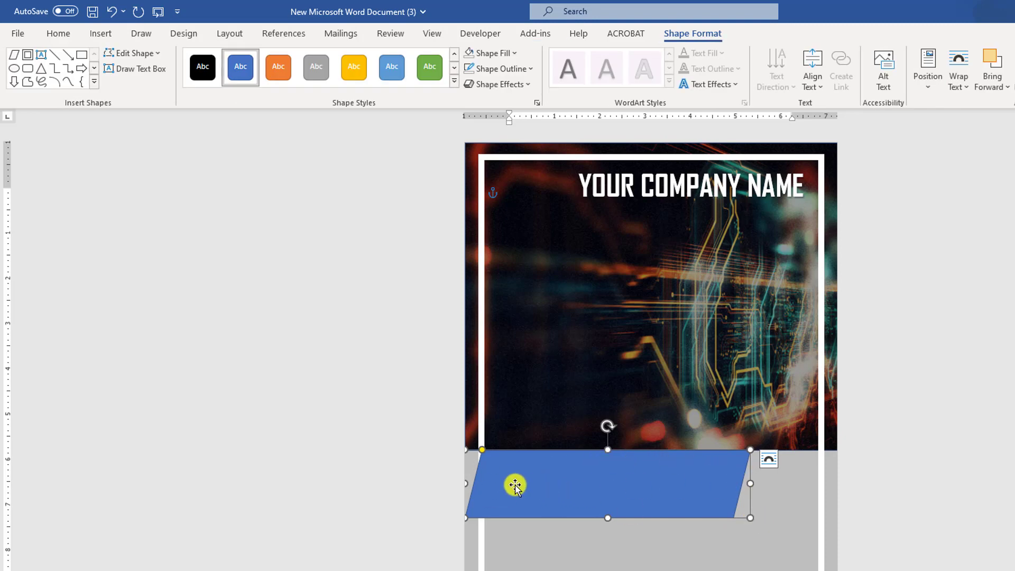
- Increase the parallelogram's slant and shift it left until its slanted left end lies beyond the page edge, adjusting its right side
left_click_drag(482, 452, 512, 458)
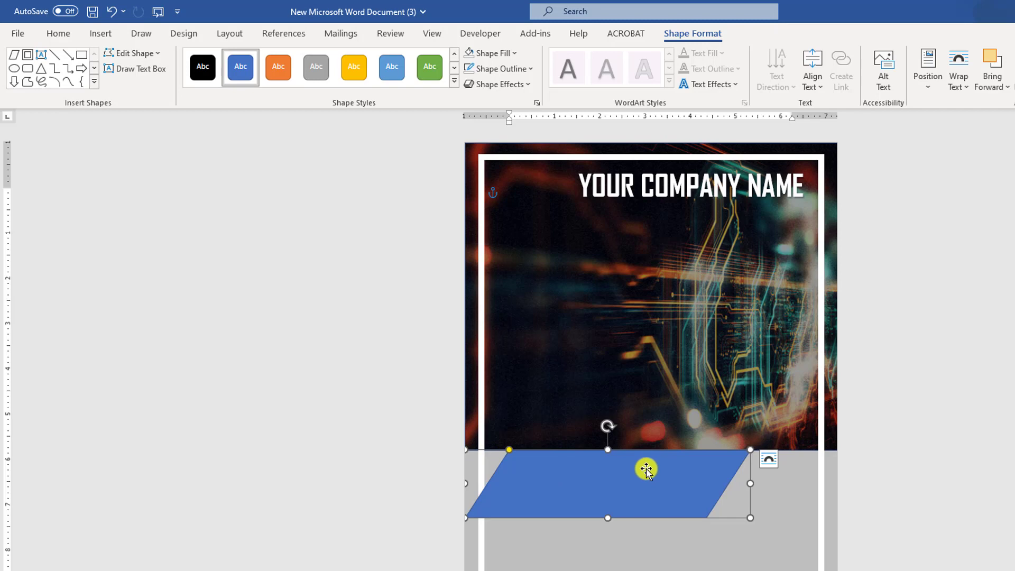
left_click_drag(646, 469, 608, 474)
left_click_drag(703, 483, 719, 485)
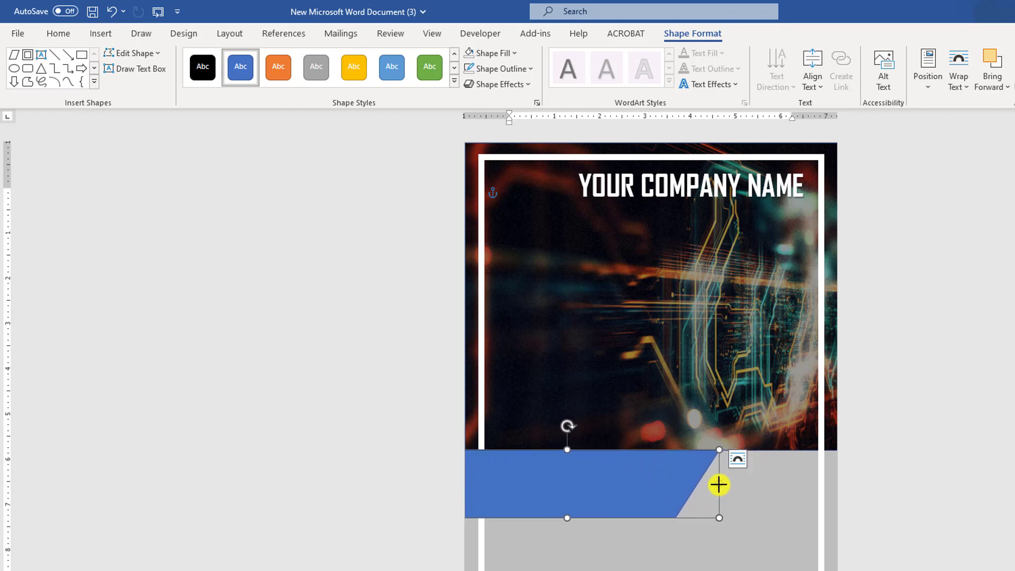
- Remove the parallelogram's outline and fill it with the darker 25% shade of the green theme color
left_click(520, 69)
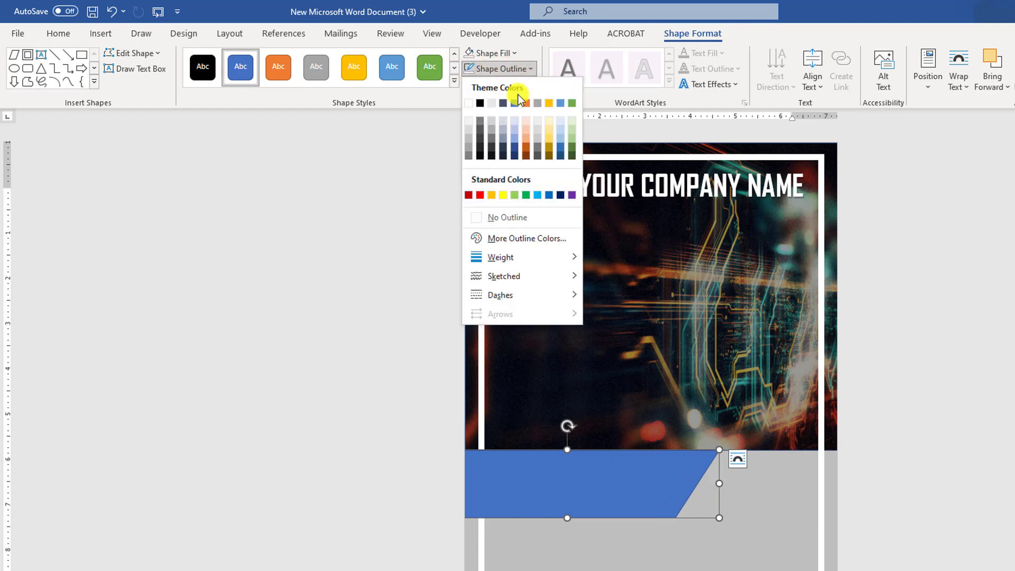
left_click(505, 218)
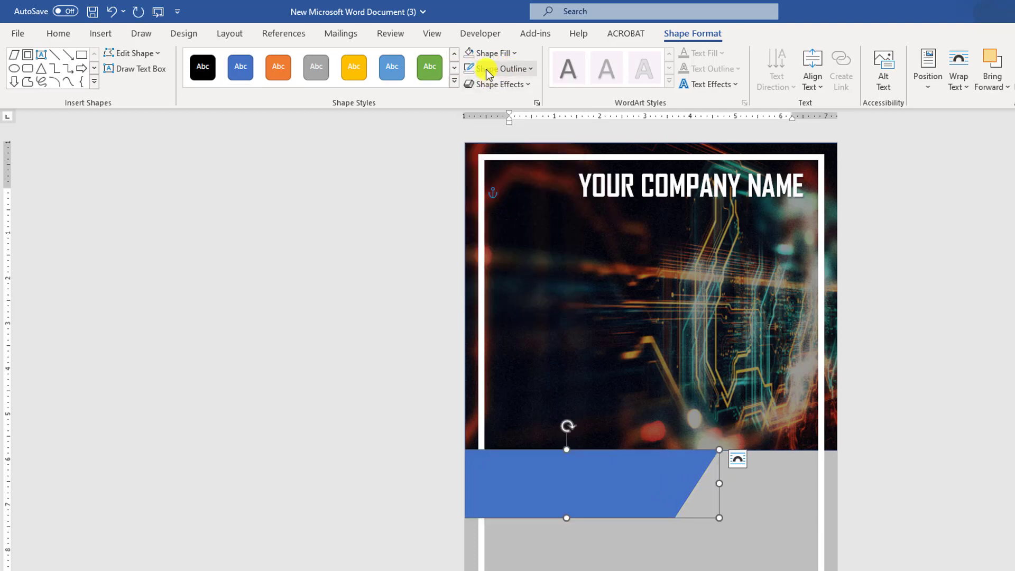
left_click(509, 53)
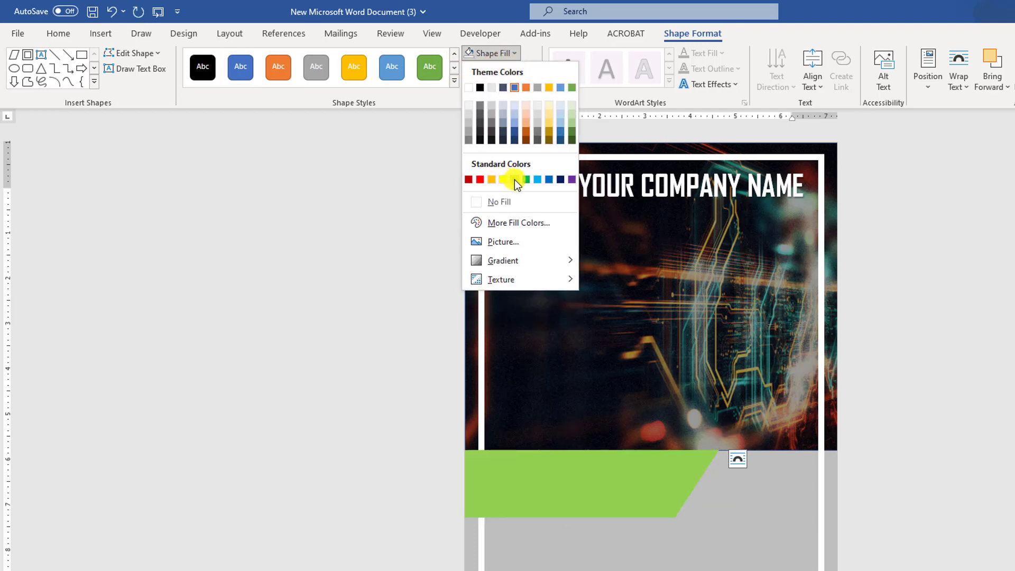
left_click(570, 132)
left_click(397, 171)
- Draw a text box over the green banner and enter the text COMPANY FUTUR PLAN
left_click(102, 35)
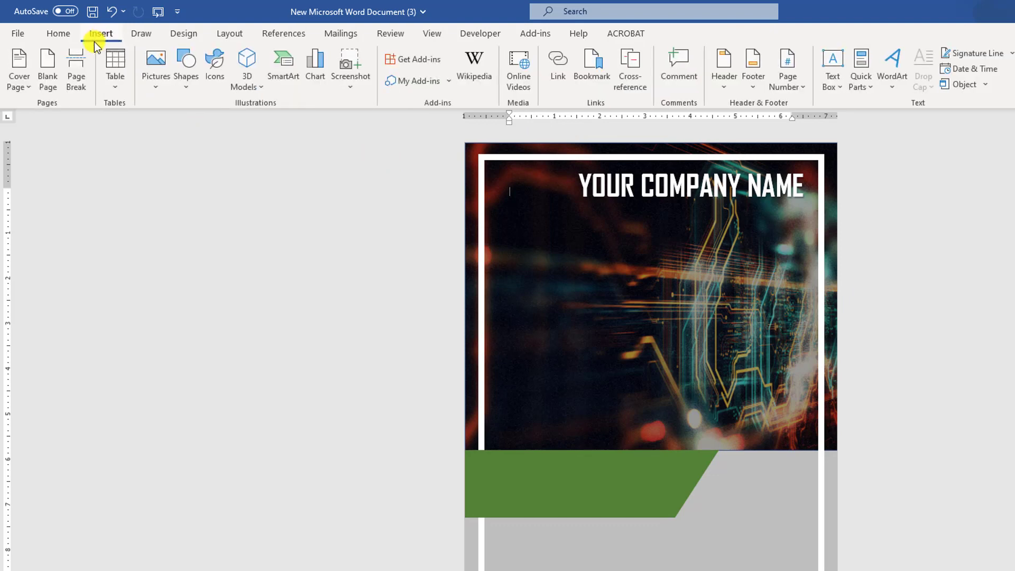
left_click(189, 88)
left_click(204, 121)
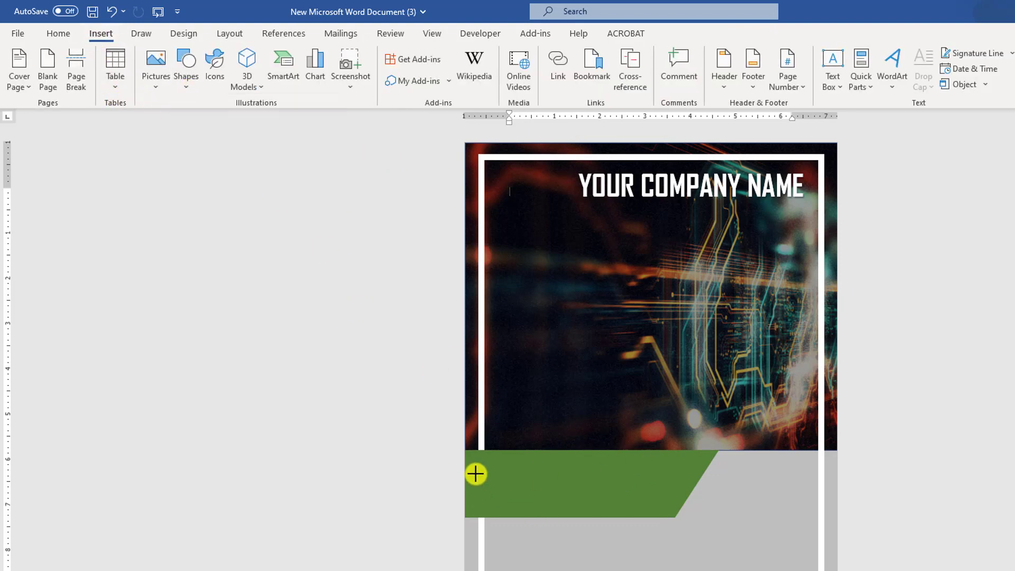
left_click_drag(473, 462, 673, 503)
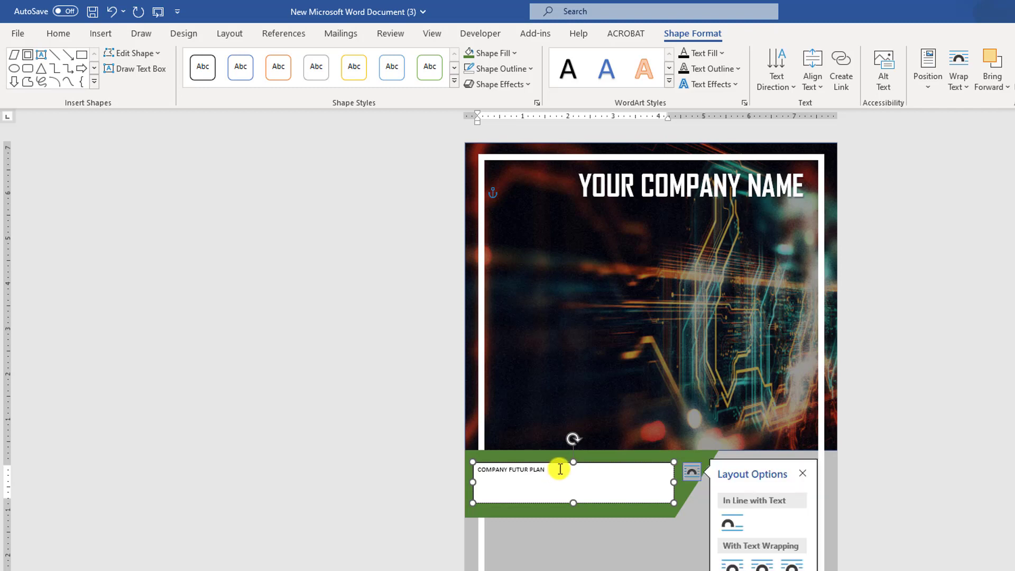
- Set the COMPANY FUTUR PLAN text to the Lora font in bold
left_click_drag(560, 469, 478, 469)
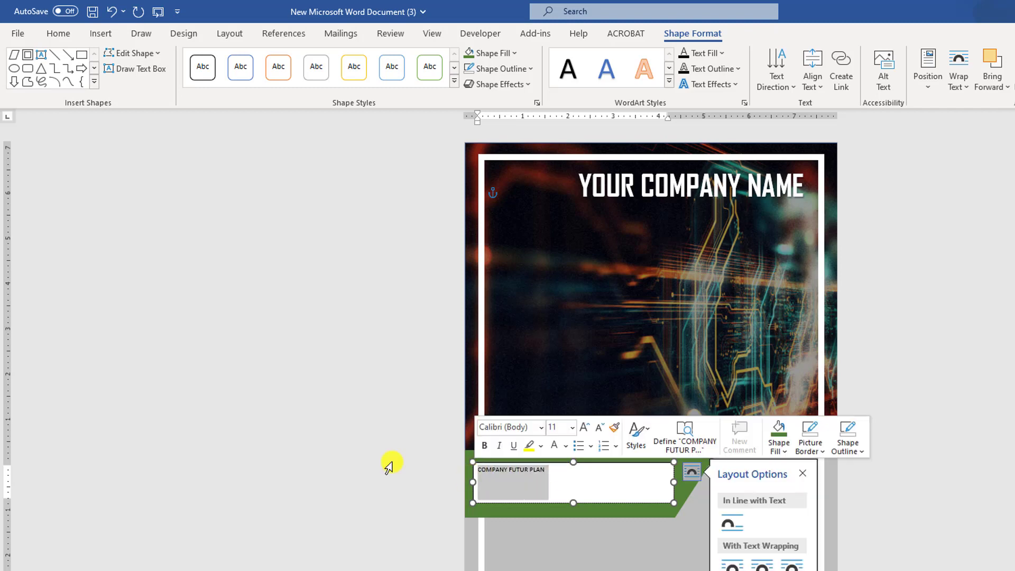
left_click(57, 36)
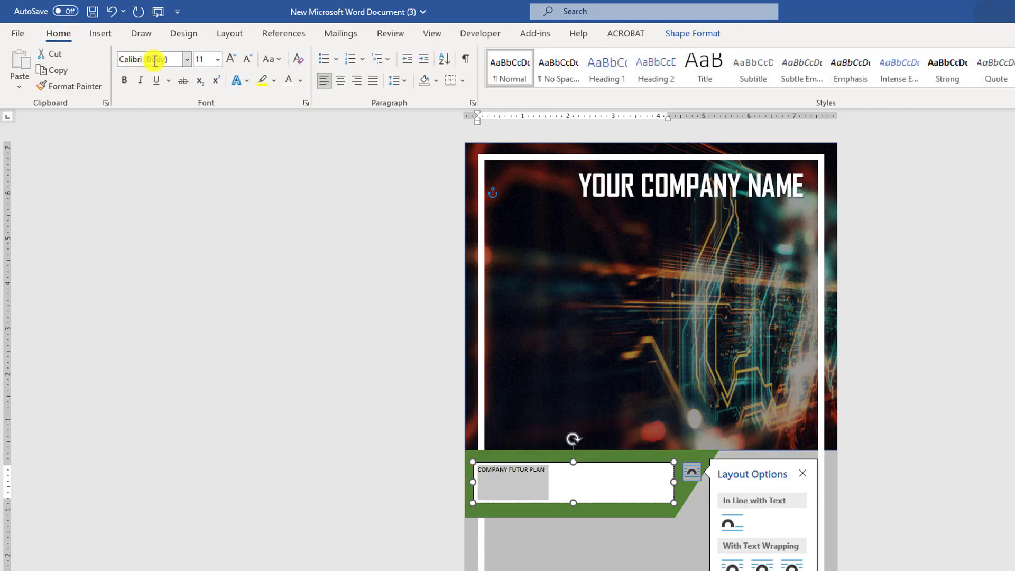
type("Lora")
key("Return")
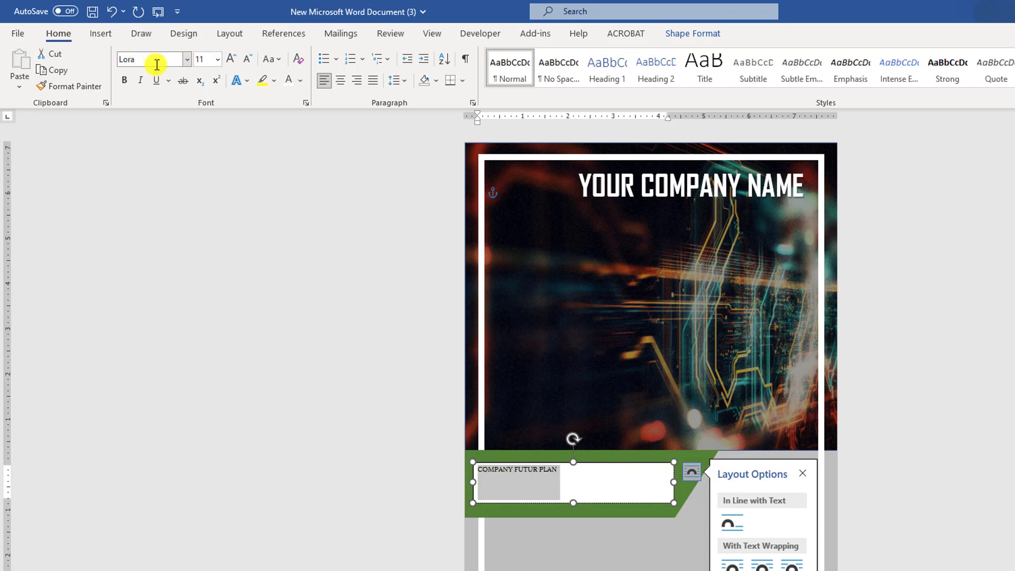
left_click(124, 81)
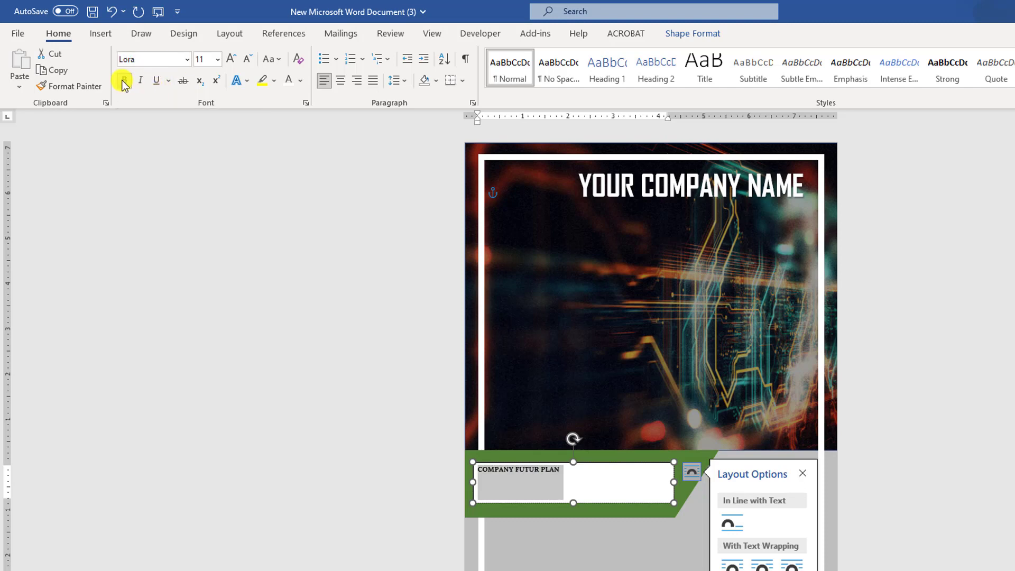
- Increase the banner text to 26 pt and widen its text box slightly to the right
left_click(231, 59)
left_click(231, 60)
left_click(230, 60)
left_click(230, 60)
left_click(230, 60)
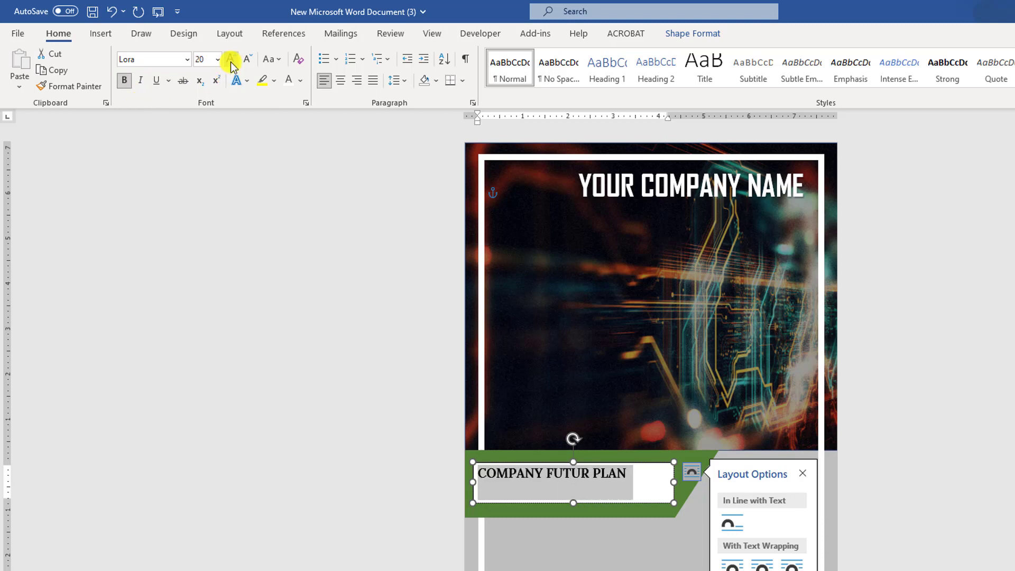
left_click(230, 60)
left_click(231, 60)
left_click(230, 59)
left_click_drag(674, 482, 696, 482)
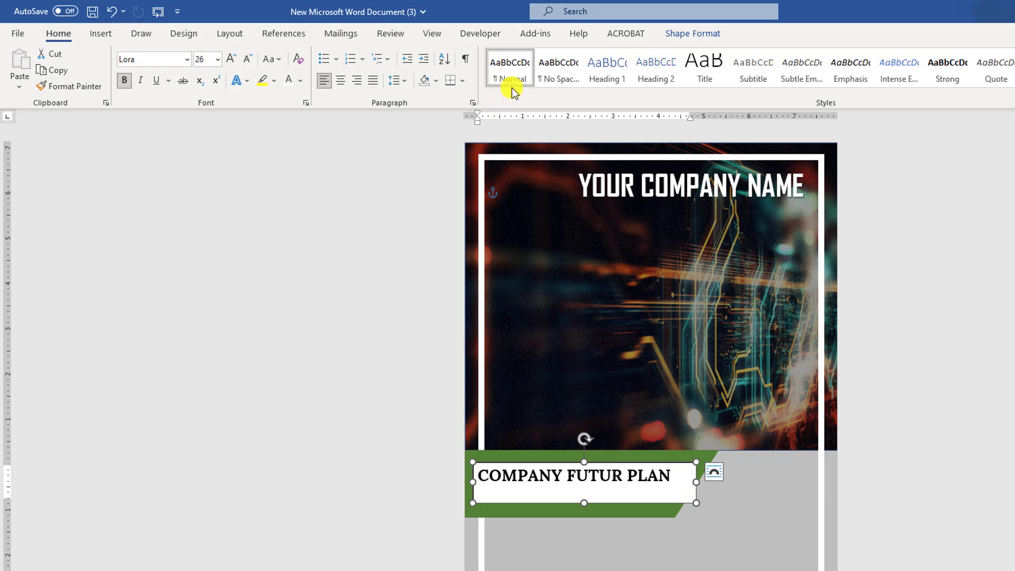
- Remove the fill and outline from the COMPANY FUTUR PLAN text box
left_click(693, 34)
left_click(517, 54)
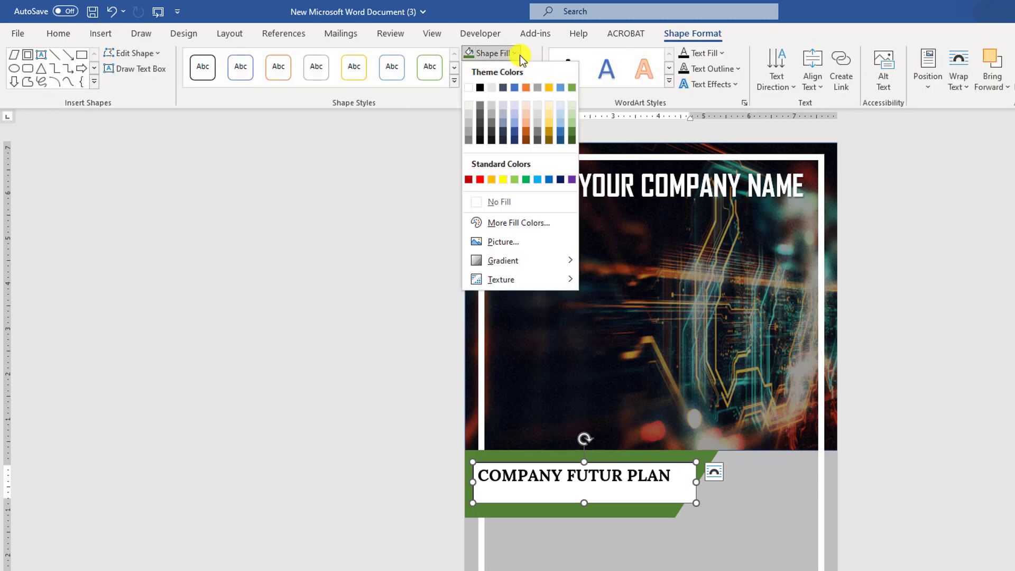
left_click(490, 201)
left_click(503, 71)
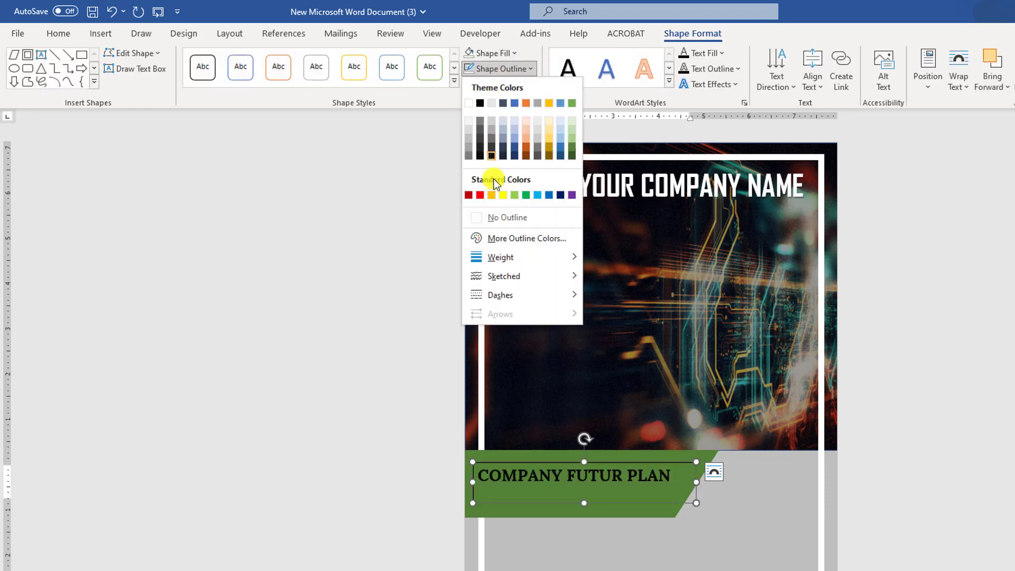
left_click(502, 222)
- Color the COMPANY FUTUR PLAN text white
triple_click(618, 476)
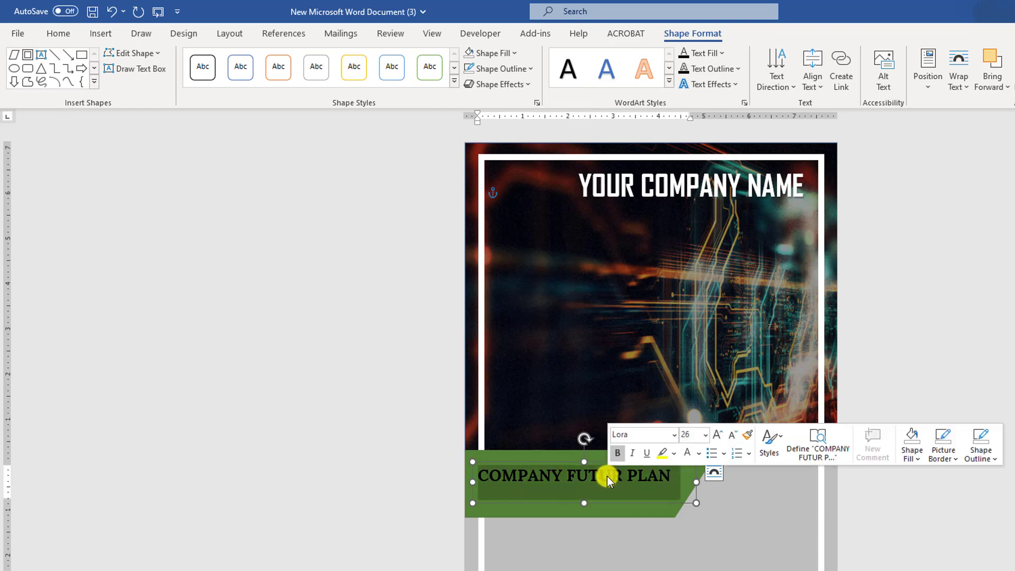
left_click(58, 33)
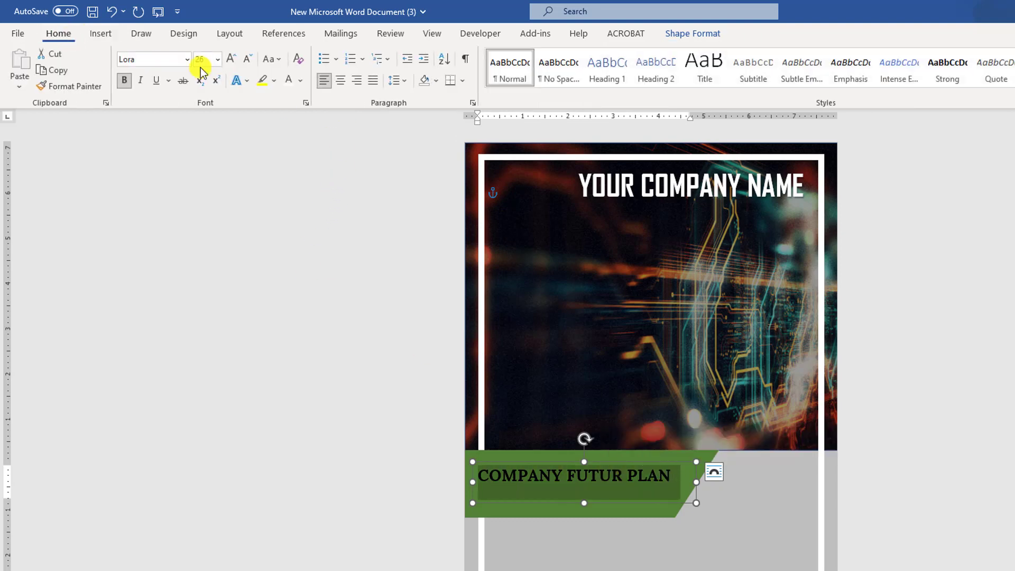
left_click(289, 81)
left_click(600, 503)
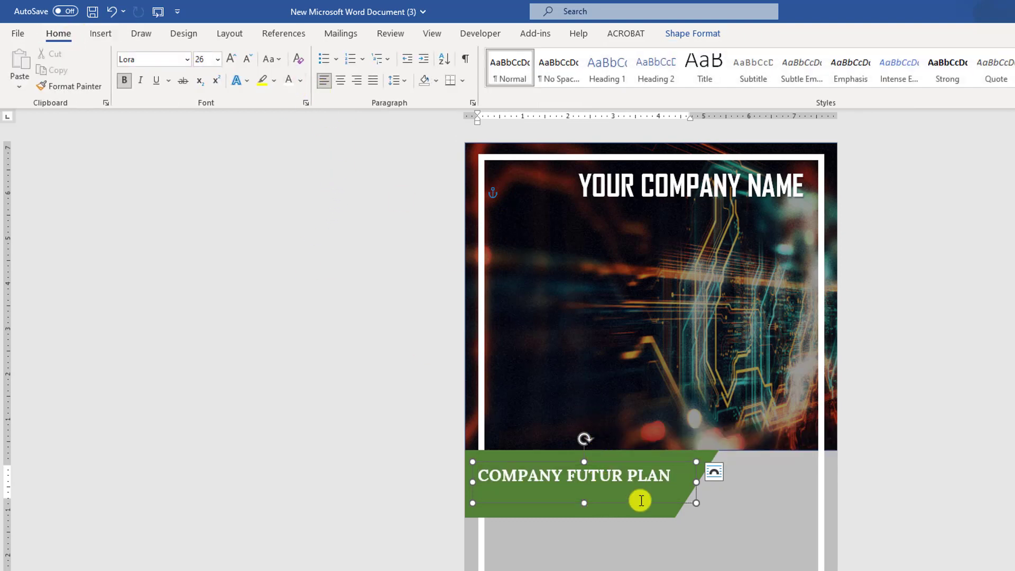
- Change the font of the COMPANY FUTUR PLAN text to Bahnschrift
triple_click(591, 475)
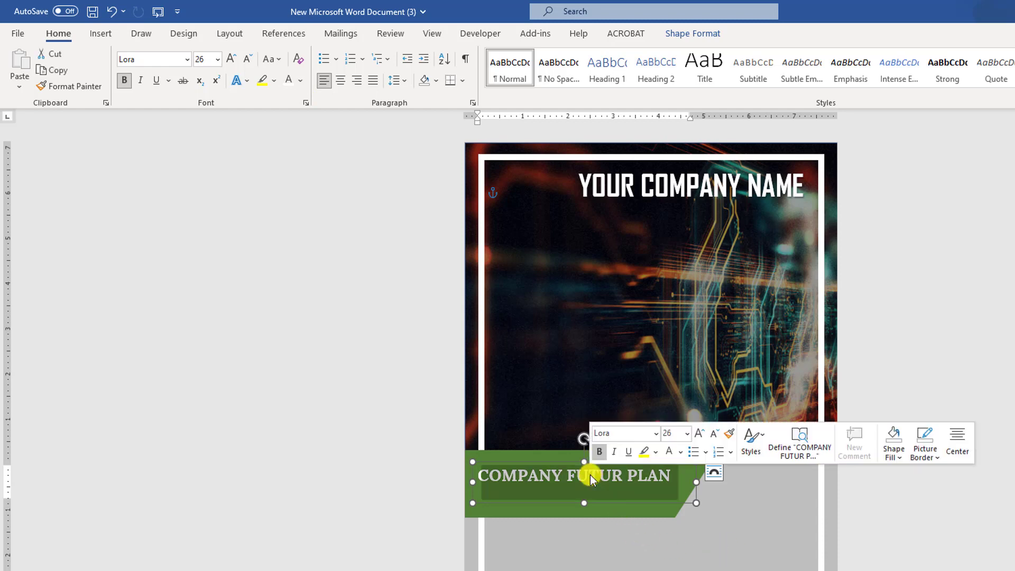
left_click(217, 59)
left_click(187, 59)
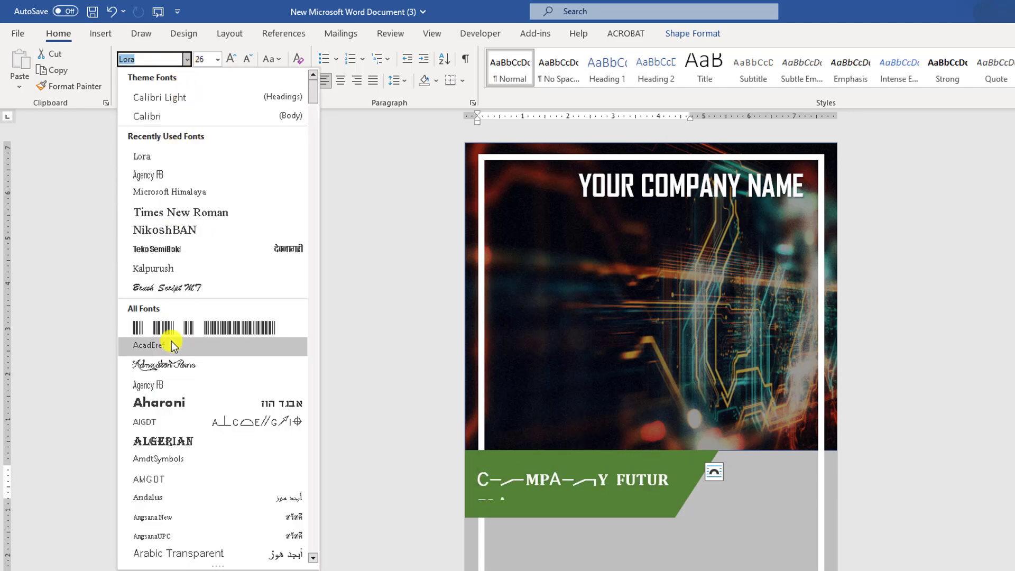
scroll(164, 359, "down", 1)
scroll(156, 378, "down", 4)
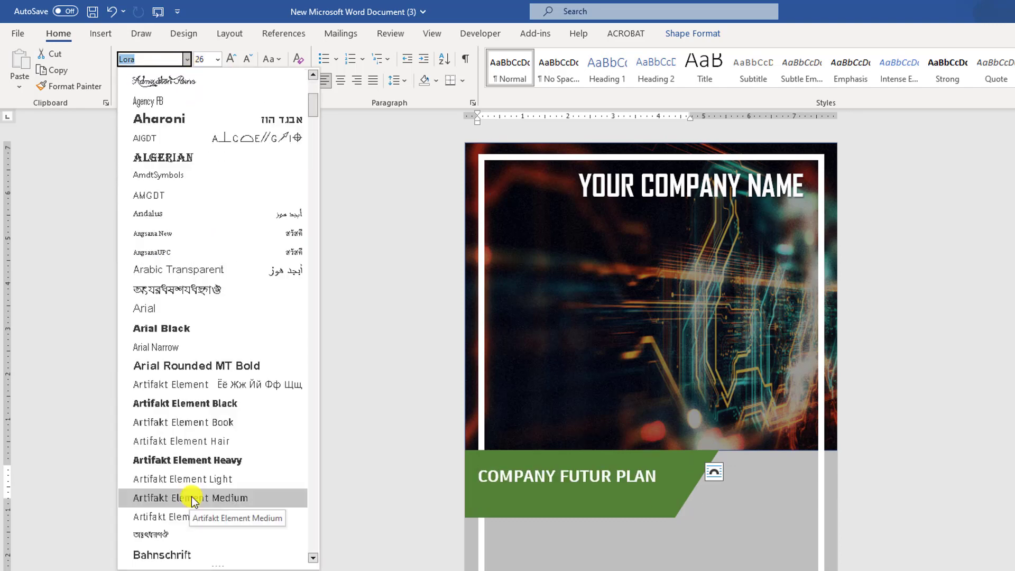
left_click(170, 554)
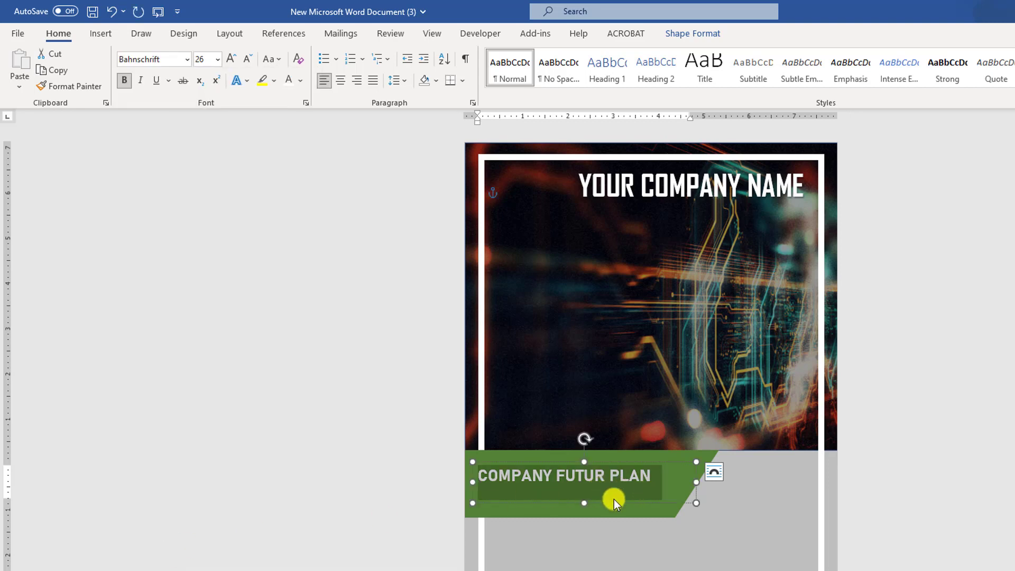
- Enlarge the banner text to 36 pt and widen its text box so the text fits on one line
left_click(231, 59)
left_click(231, 59)
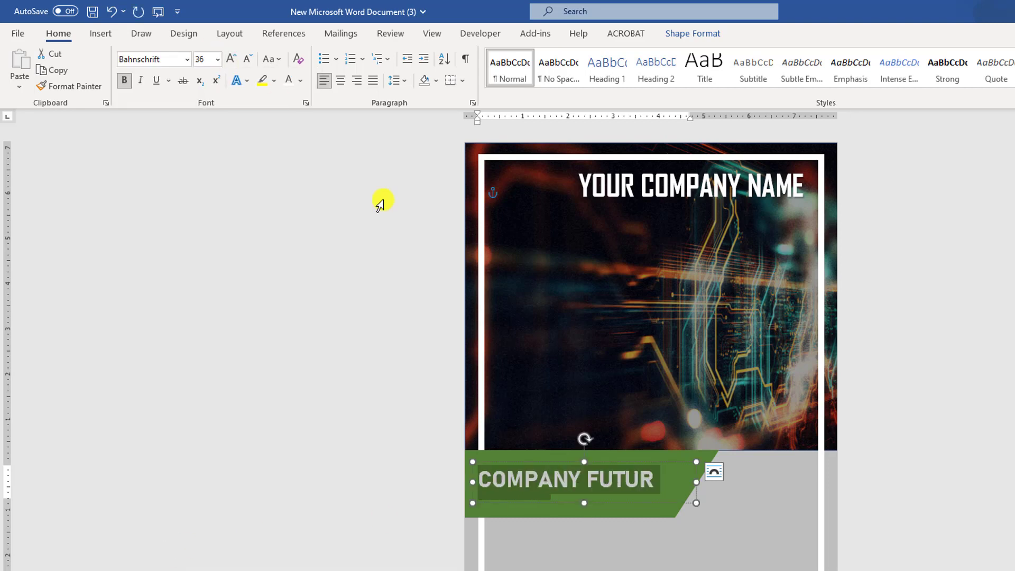
left_click_drag(697, 482, 747, 485)
- Widen the green banner past the end of the text, reduce its height, and shift the text box slightly up and left
left_click(646, 516)
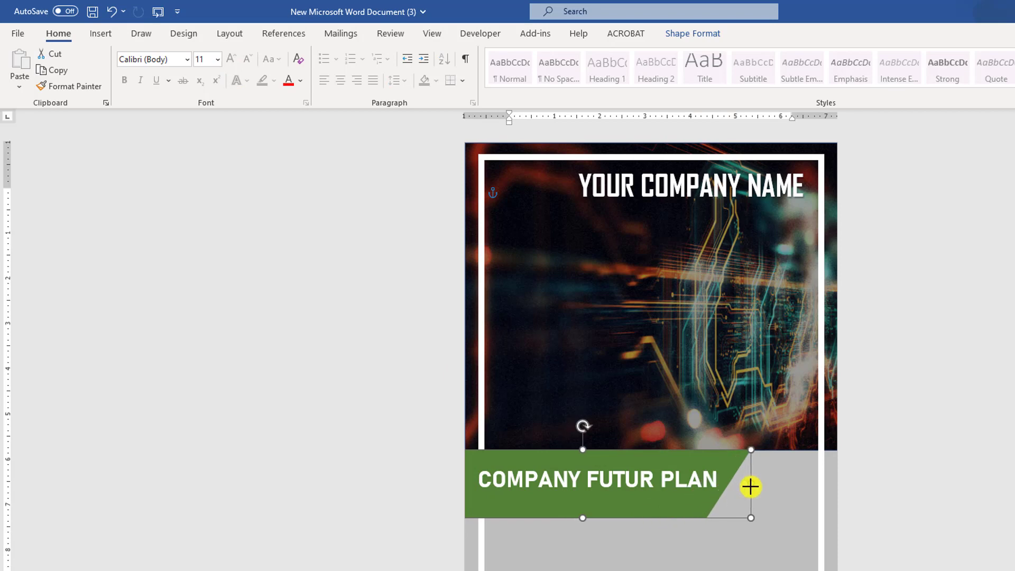
left_click_drag(580, 517, 585, 504)
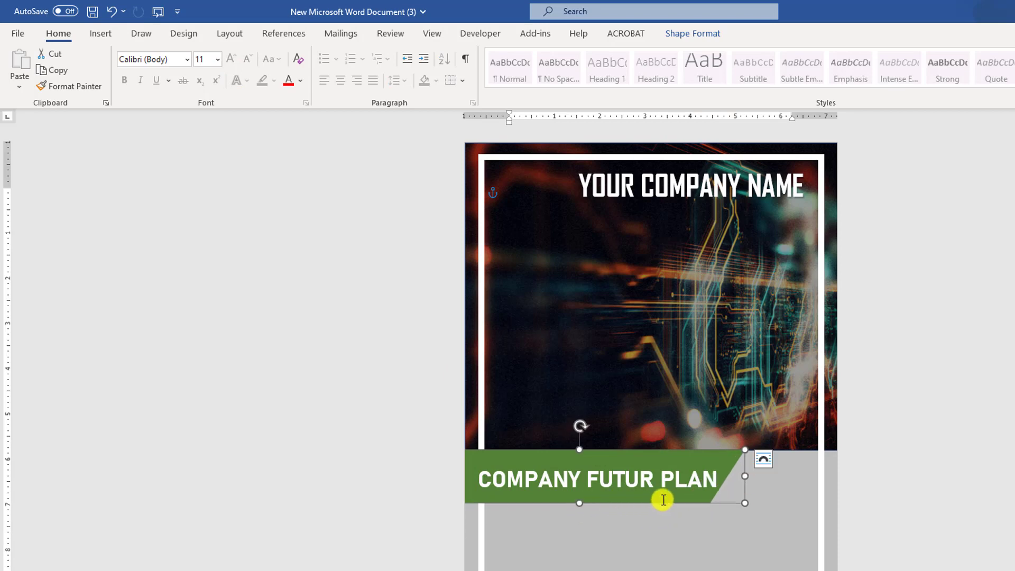
left_click(708, 493)
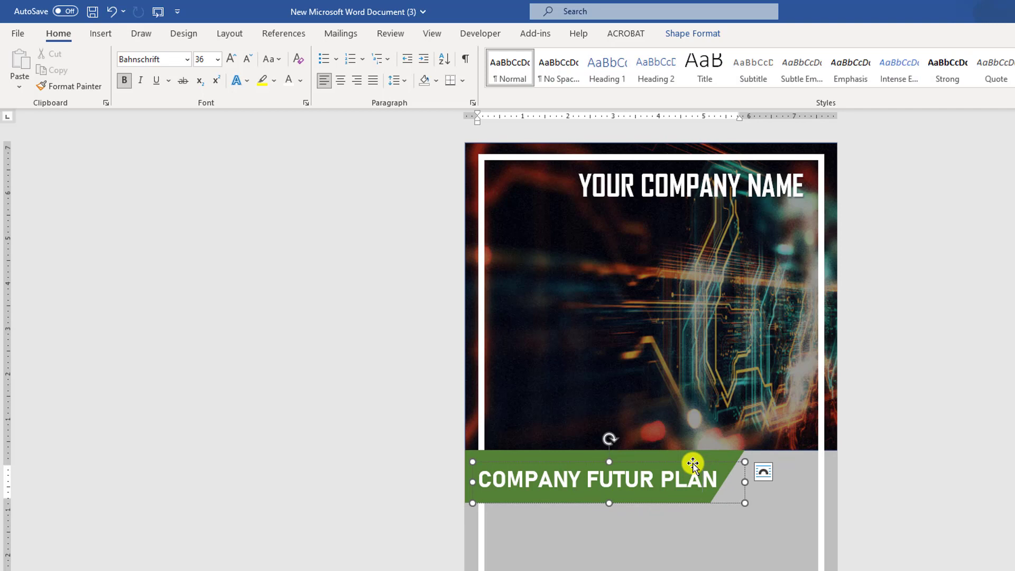
left_click_drag(691, 464, 673, 480)
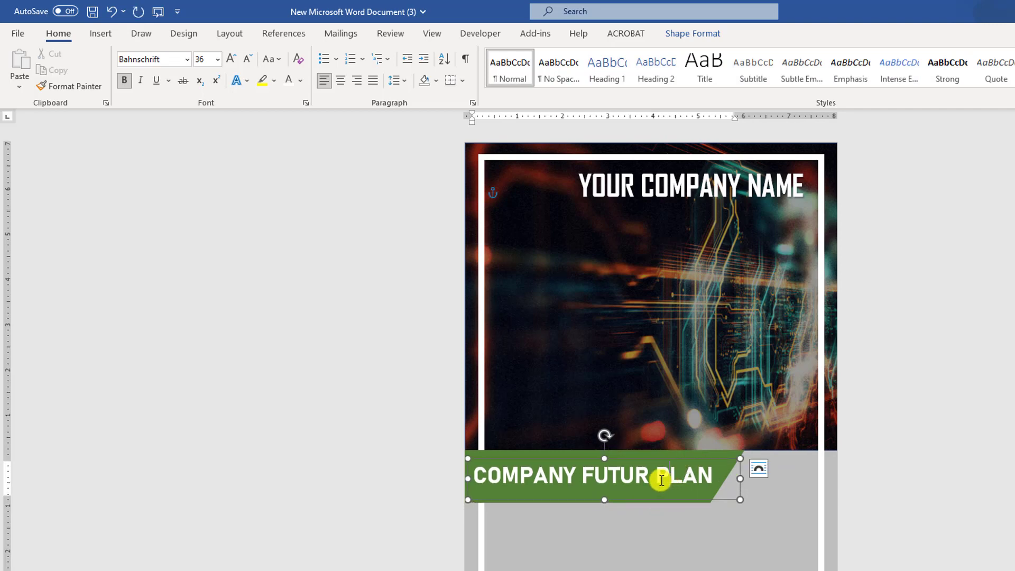
- Apply the first reflection variation to the COMPANY FUTUR PLAN text
triple_click(661, 480)
left_click(677, 35)
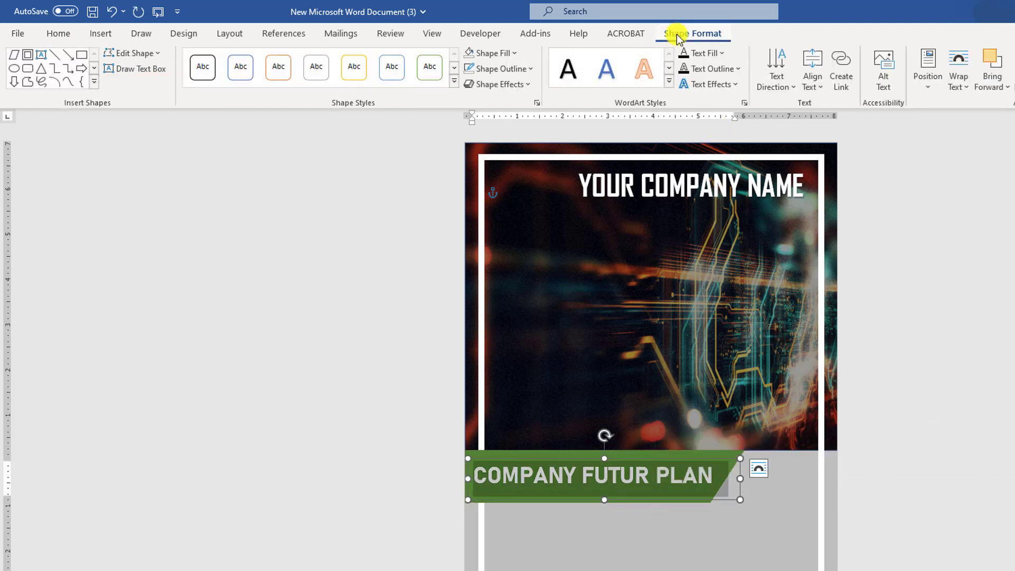
left_click(713, 85)
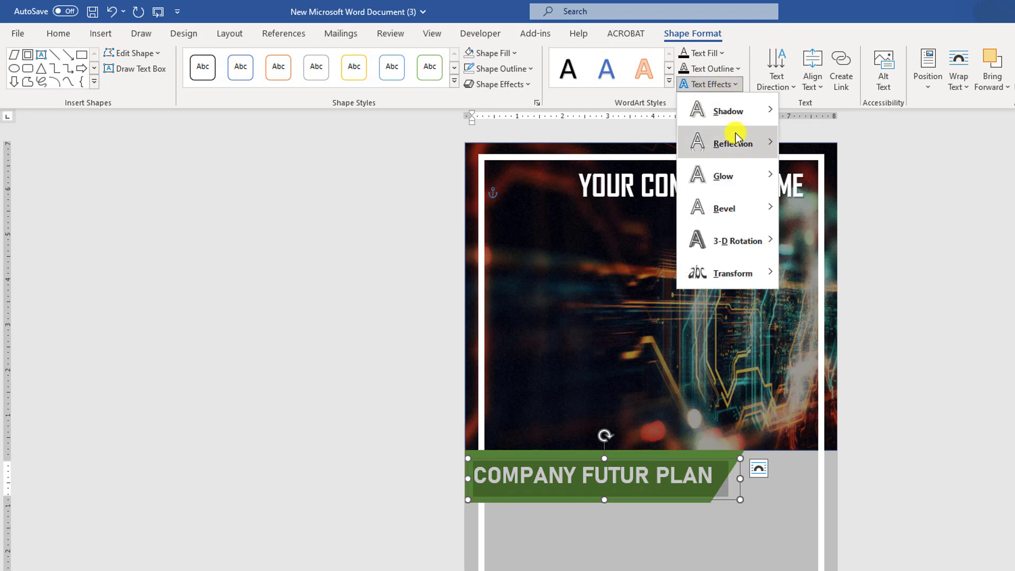
mouse_move(745, 141)
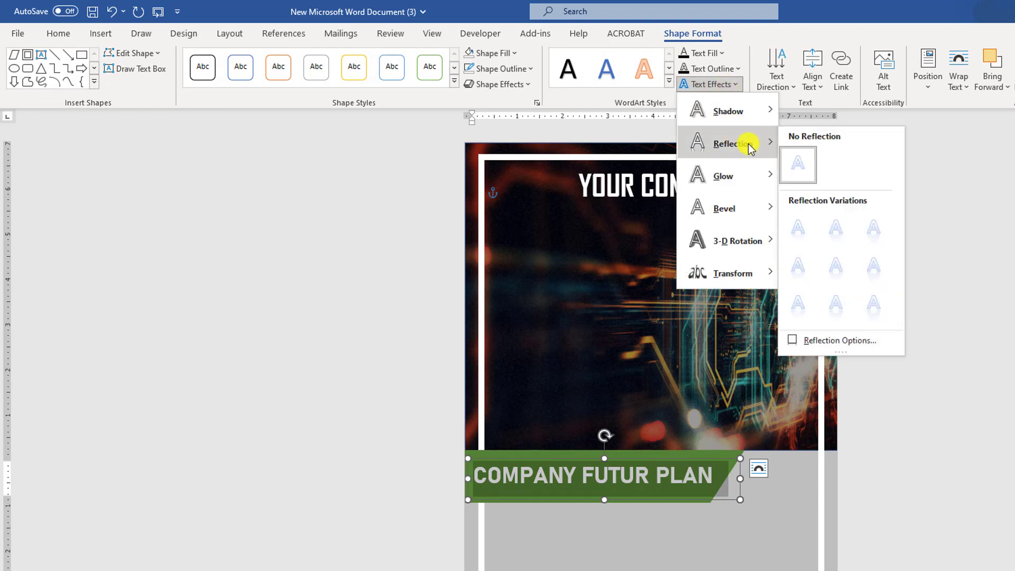
left_click(807, 235)
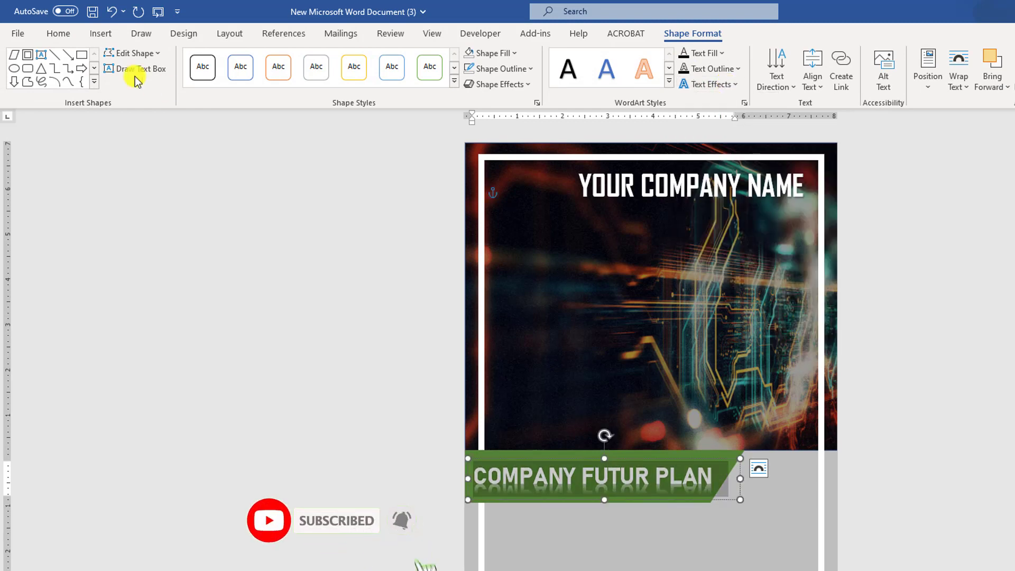
left_click(58, 33)
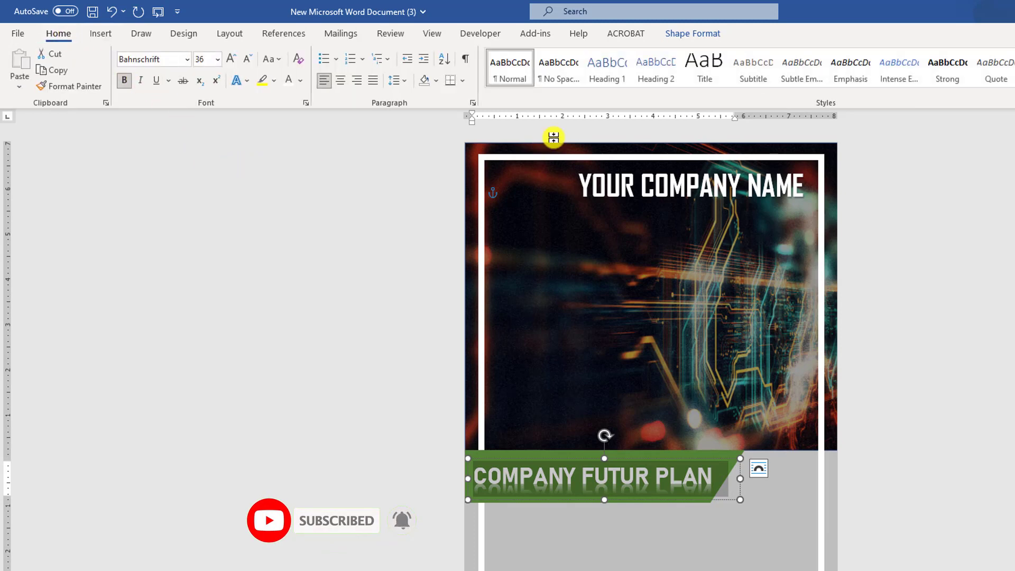
left_click(909, 516)
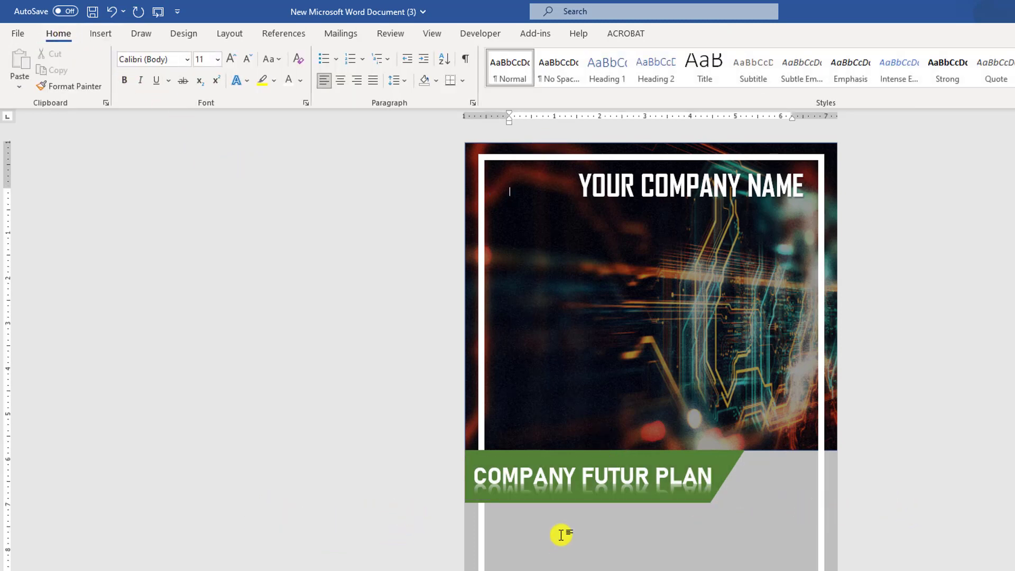
- Duplicate the COMPANY FUTUR PLAN text box just below the green banner and replace the copy's text with HEADING
left_click(582, 479)
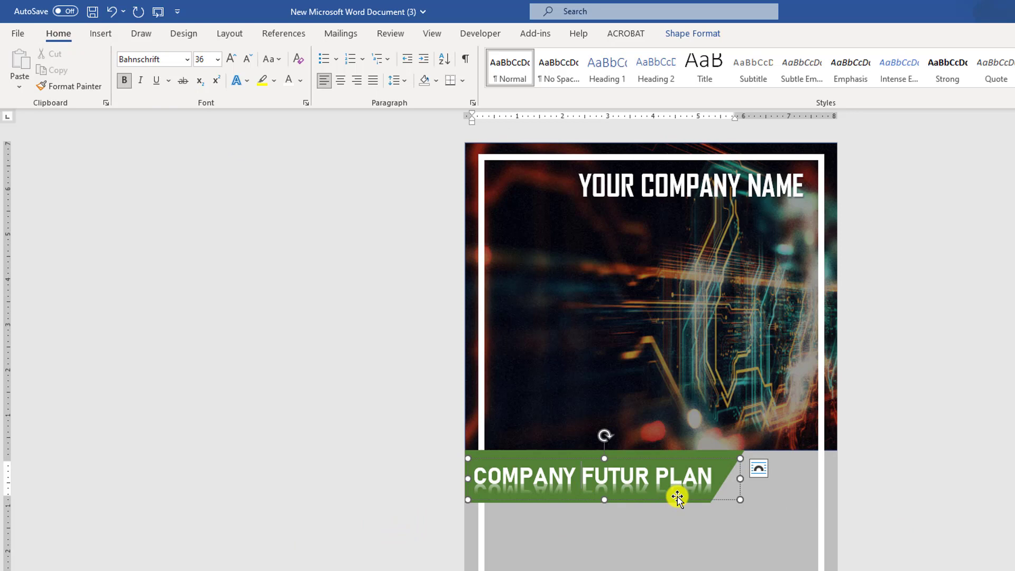
key("ctrl")
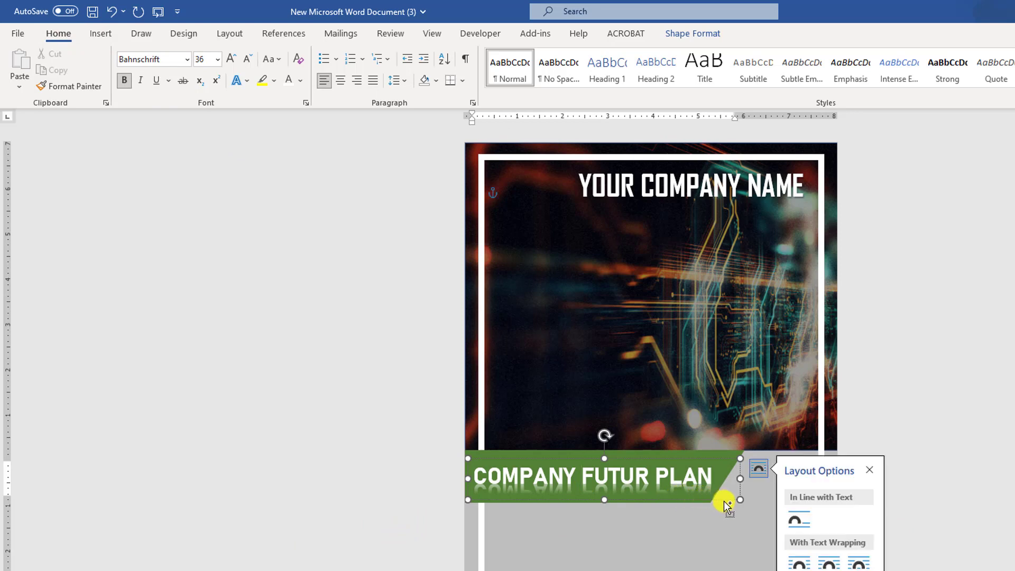
left_click_drag(727, 505, 740, 553)
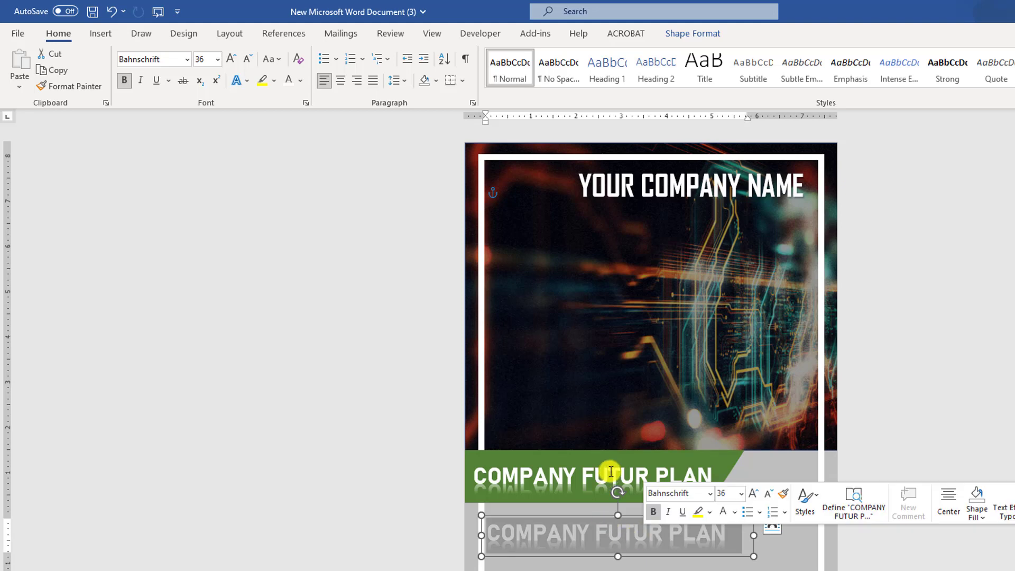
type("HEADING")
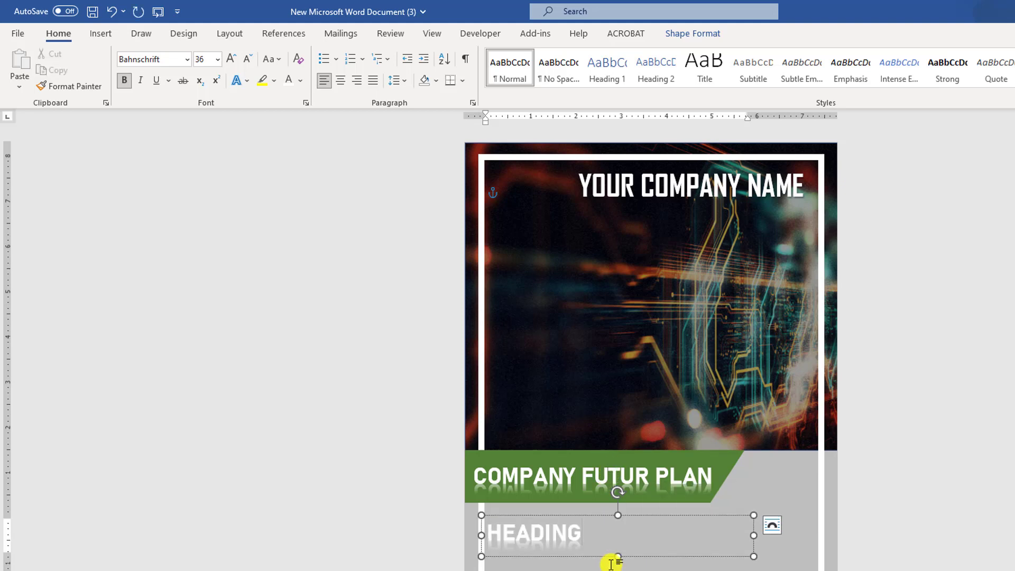
- Narrow the HEADING text box to fit its word and select the text
left_click_drag(753, 535, 593, 536)
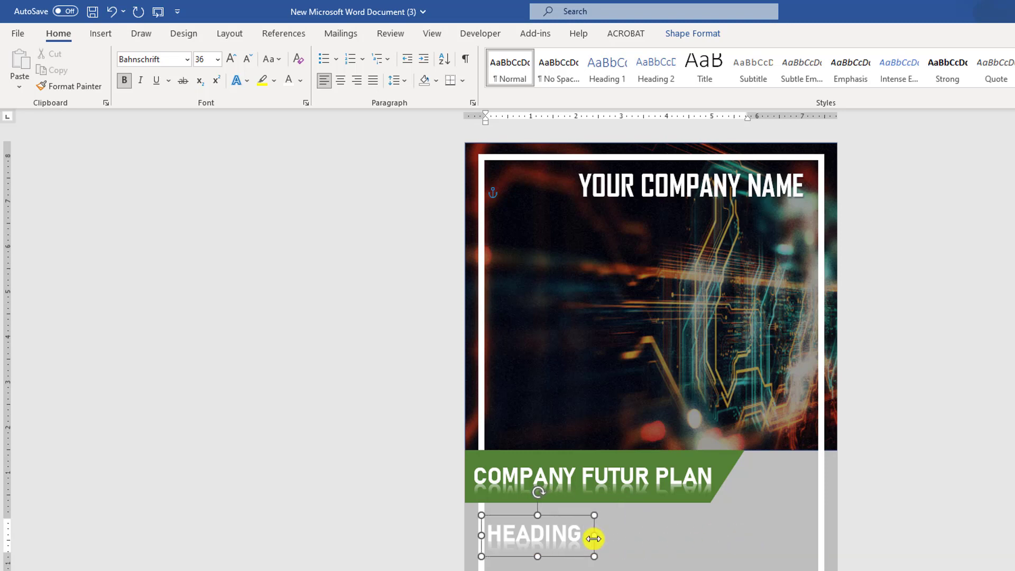
double_click(559, 538)
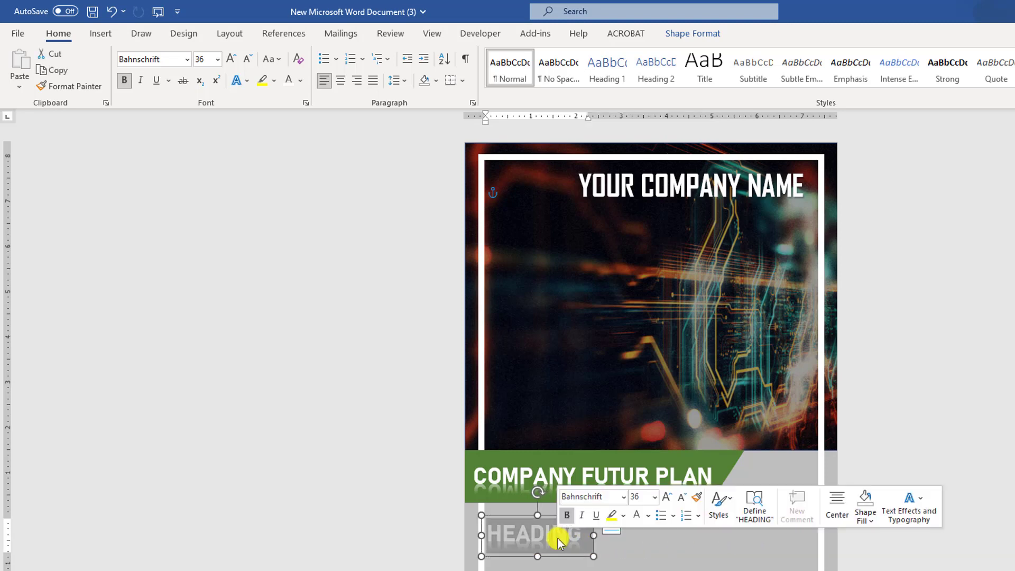
- Color the HEADING text black and shift its text box slightly to the right
left_click(302, 84)
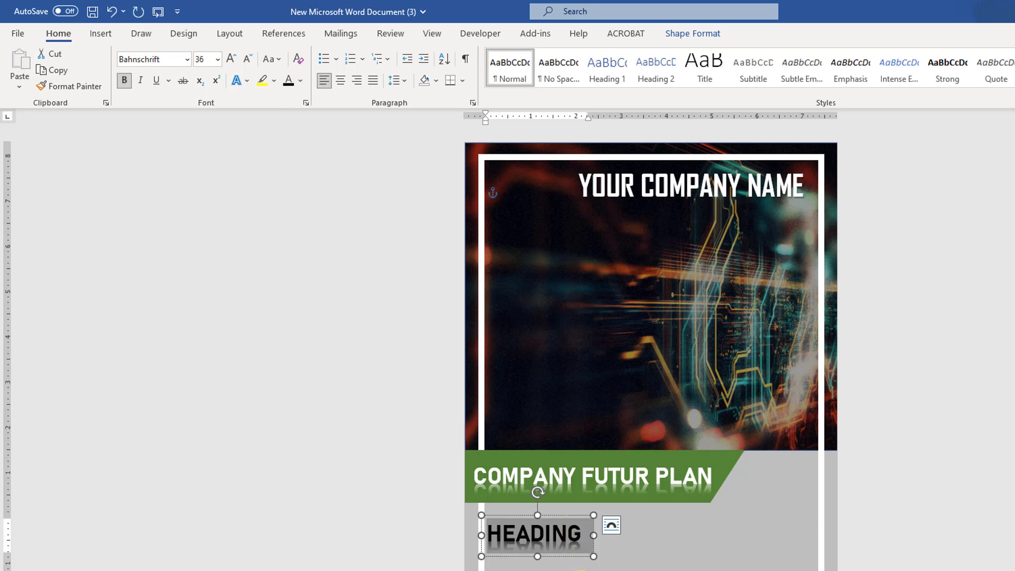
left_click_drag(571, 556, 581, 556)
left_click(627, 562)
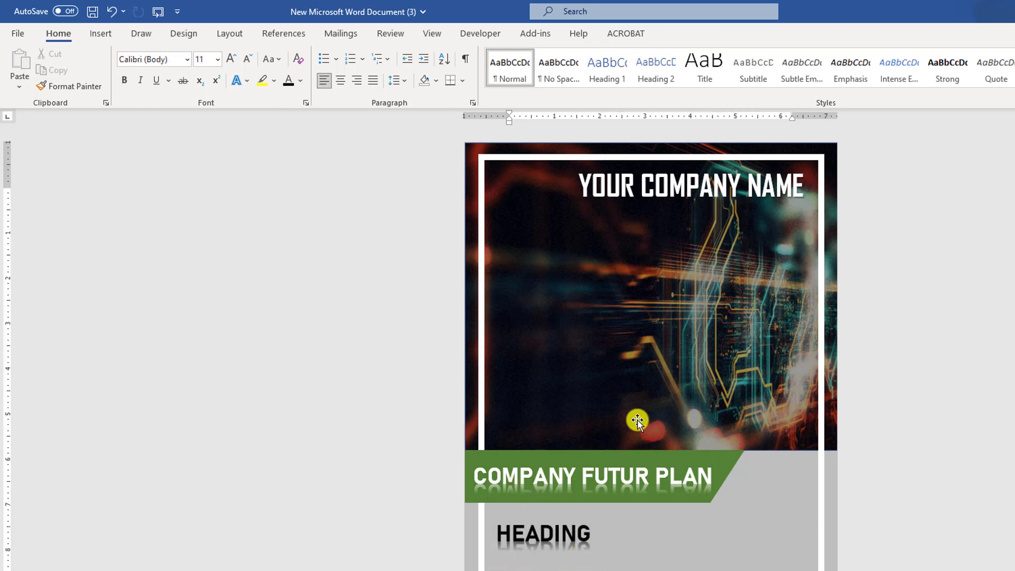
- Insert a Banded Quote text box placed directly below HEADING and widen it slightly
left_click(101, 35)
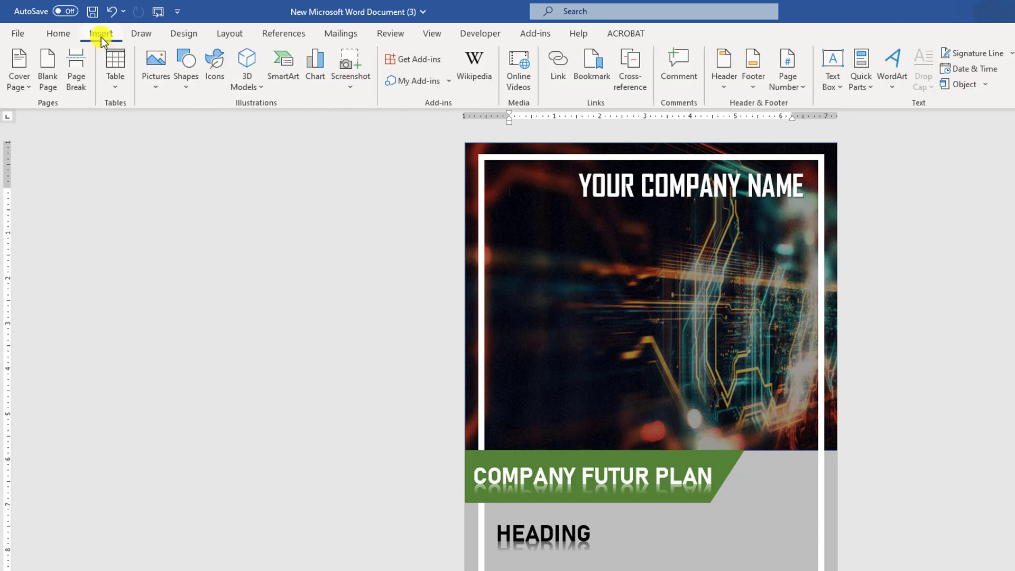
left_click(840, 83)
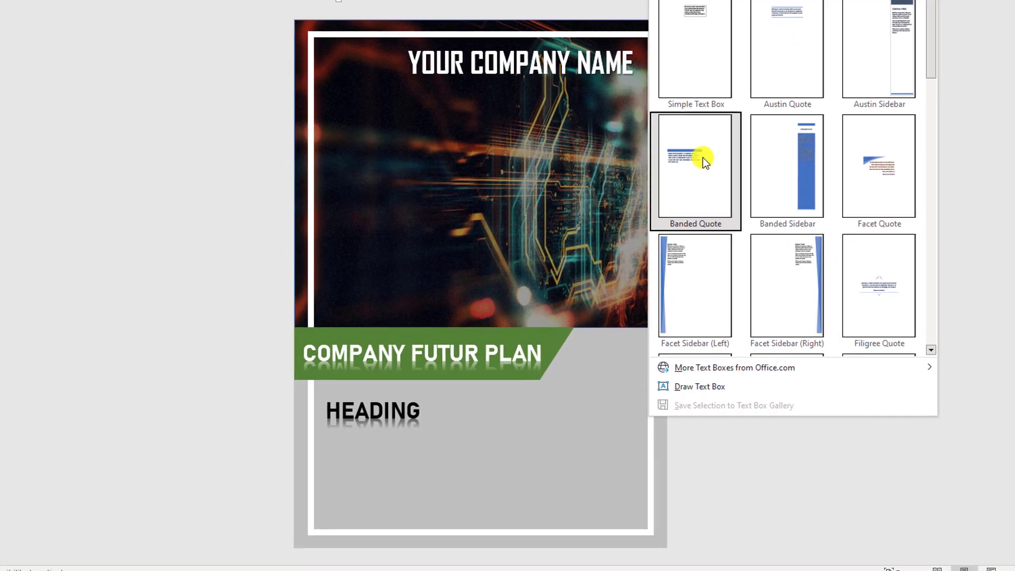
left_click(706, 207)
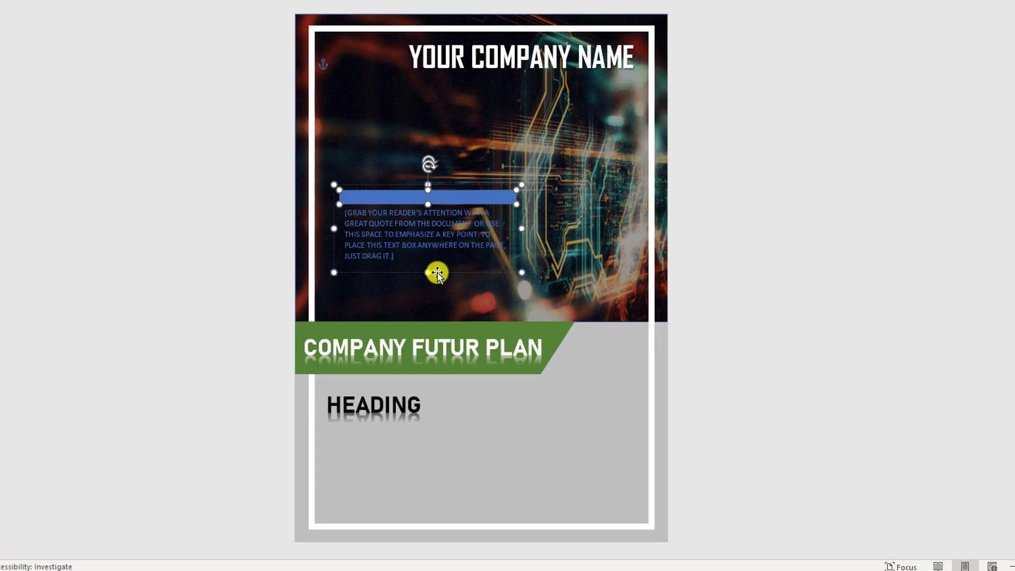
left_click_drag(437, 272, 423, 513)
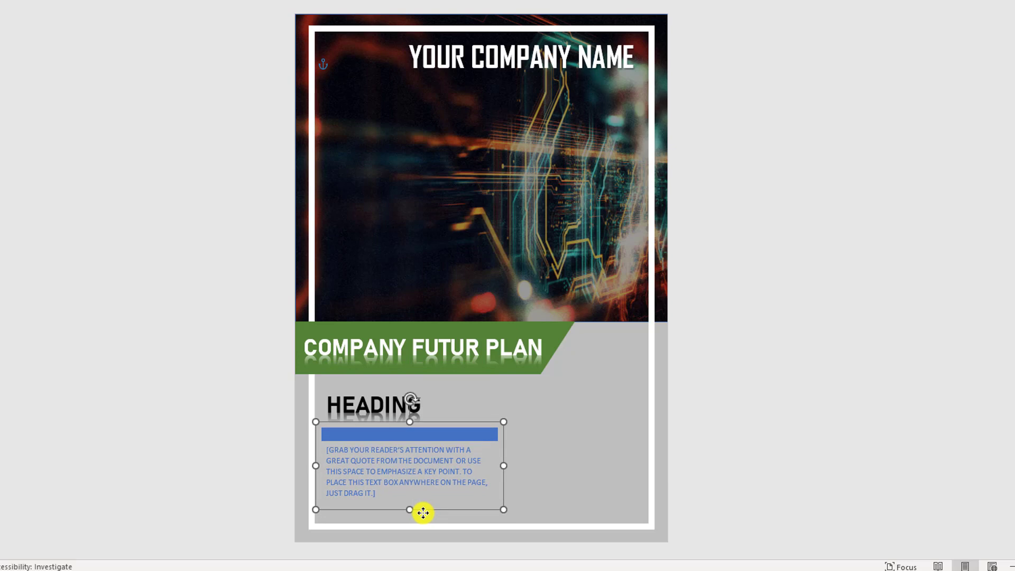
left_click_drag(503, 466, 529, 469)
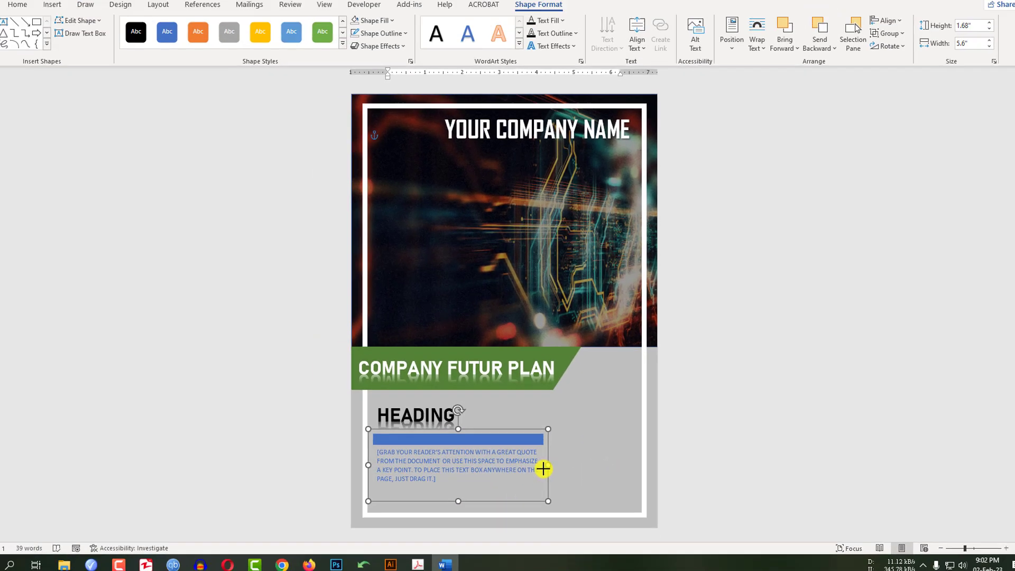
- Justify the placeholder paragraph in the quote text box
left_click(520, 470)
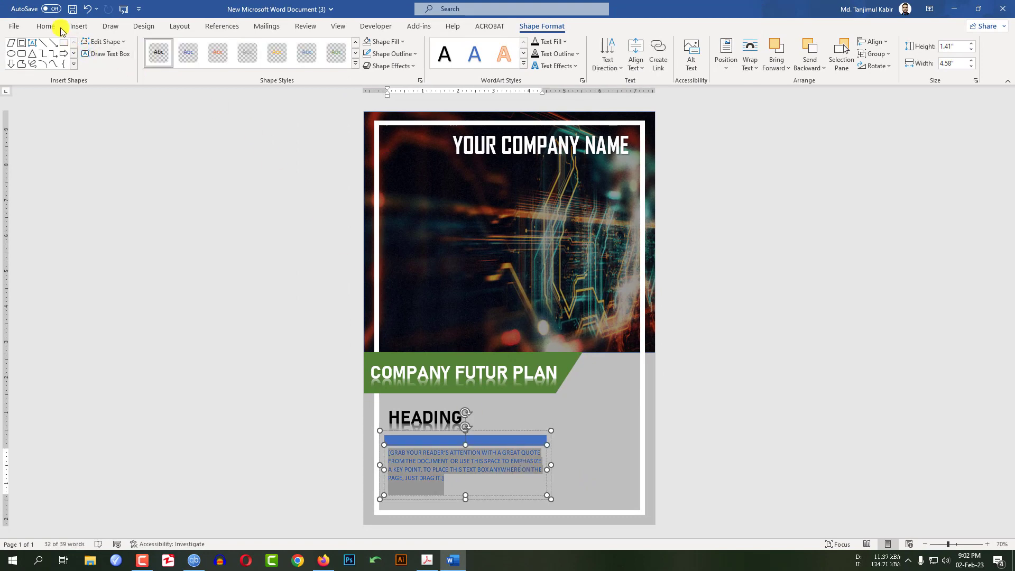
left_click(18, 4)
left_click(292, 63)
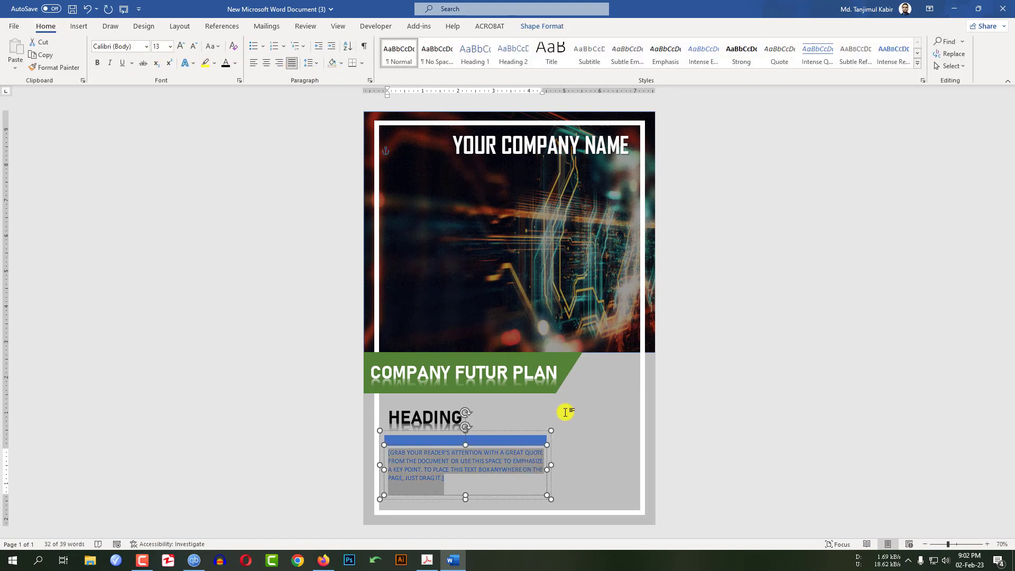
- Fill the blue band above the quote paragraph with the standard green color
left_click(504, 440)
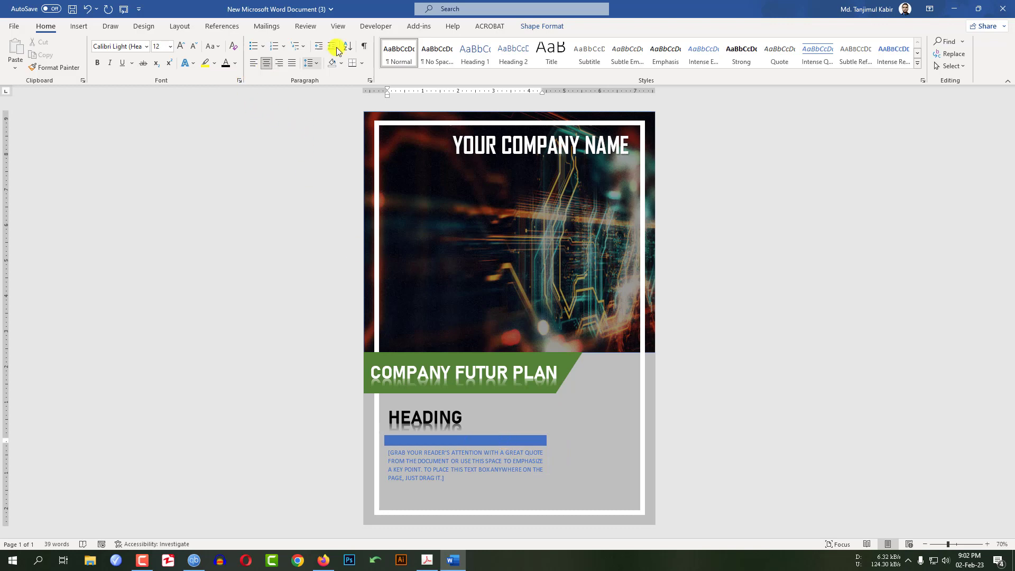
left_click(525, 26)
left_click(393, 42)
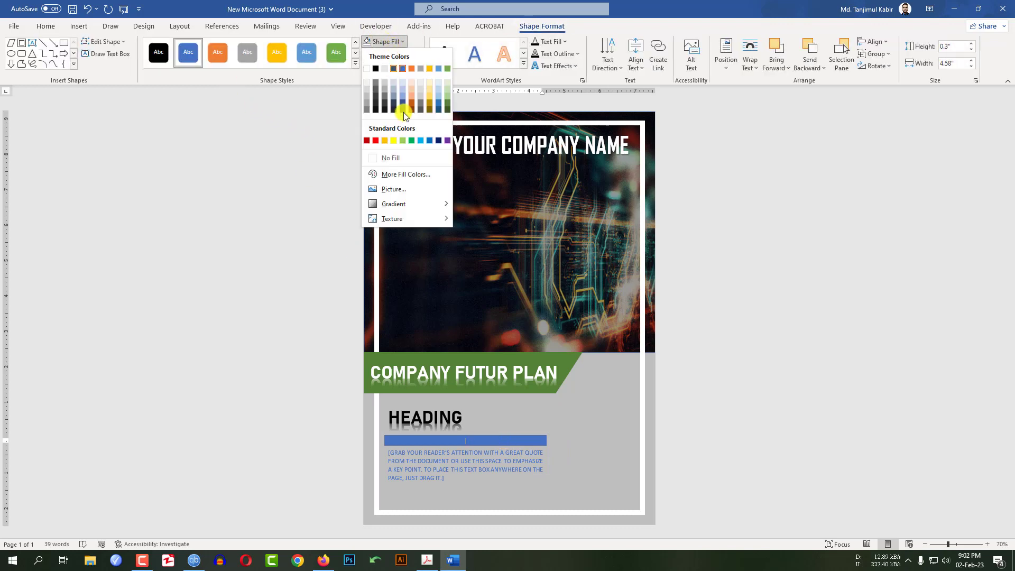
left_click(415, 141)
left_click(591, 425)
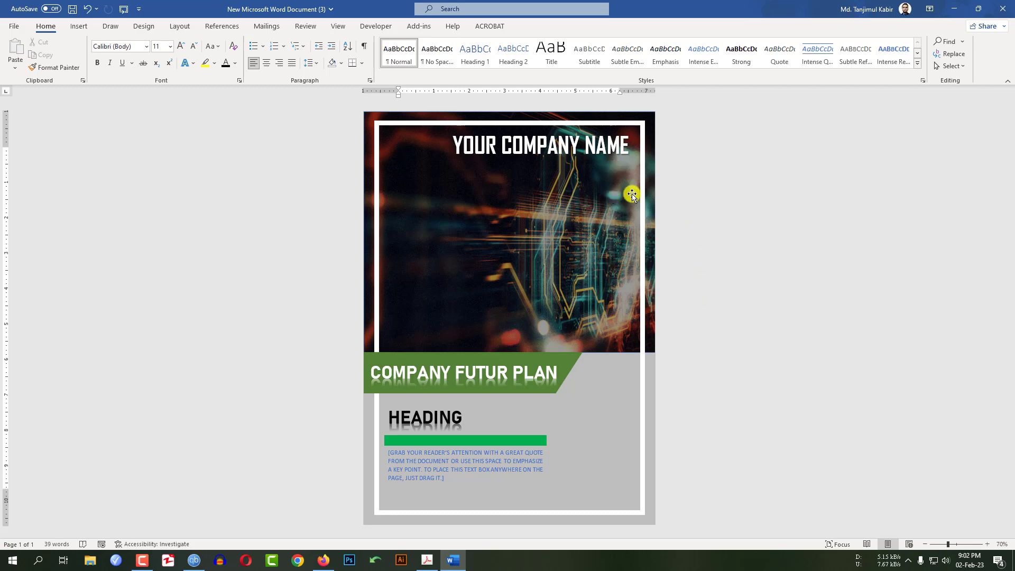
- Save a copy of the cover page to the Desktop as a PDF named cover
left_click(16, 32)
left_click(40, 171)
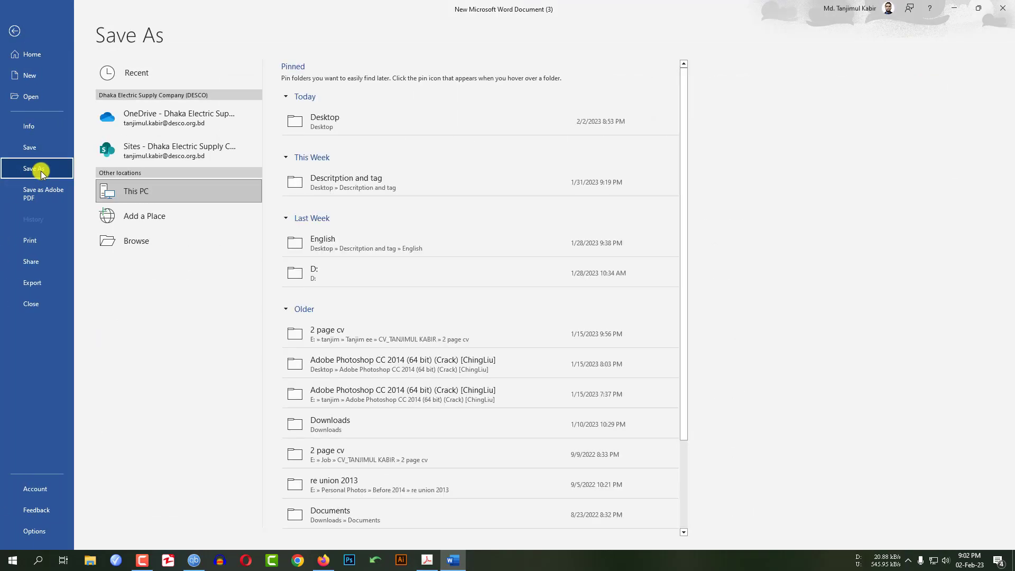
left_click(132, 248)
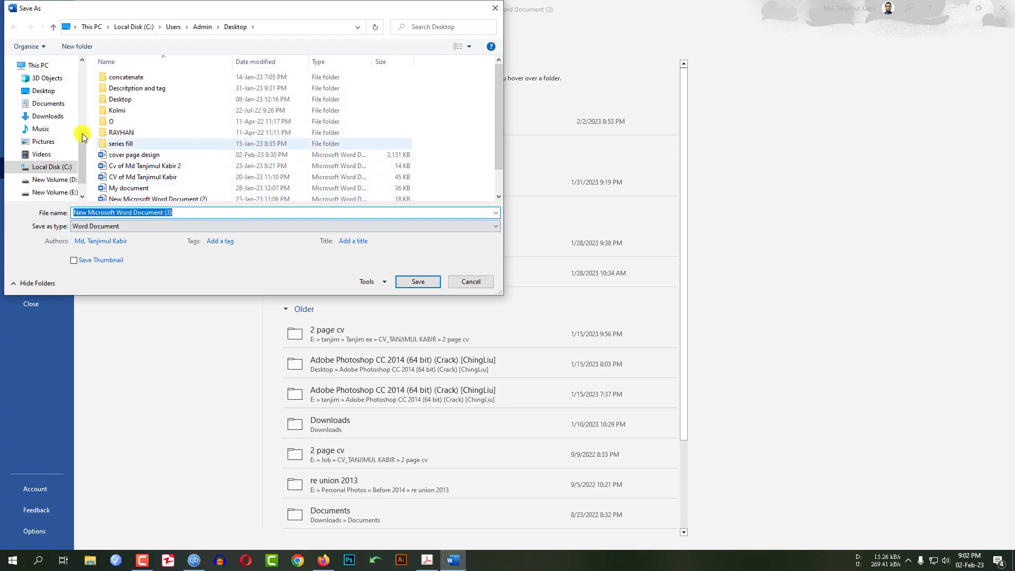
left_click(43, 91)
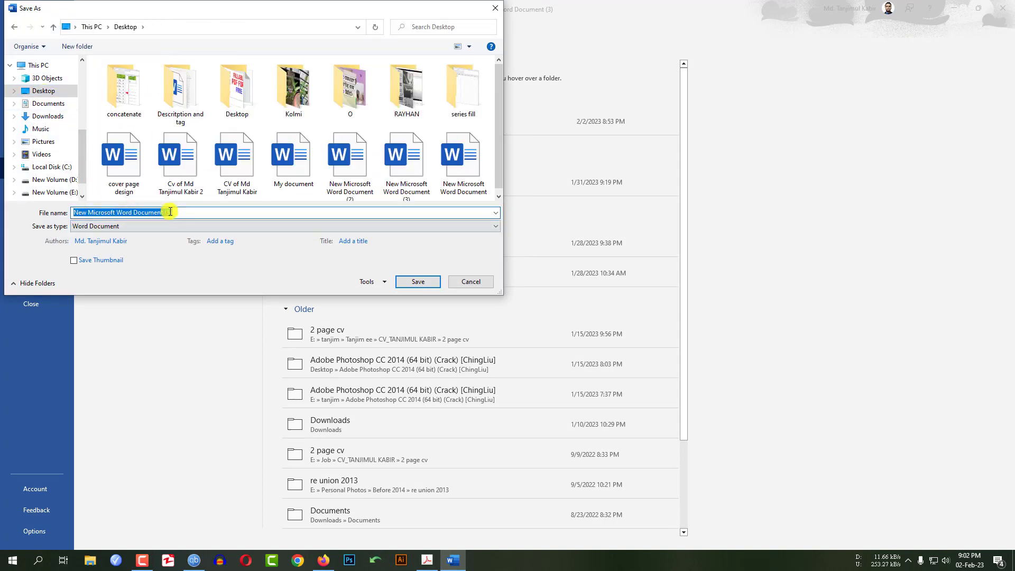
type("cov")
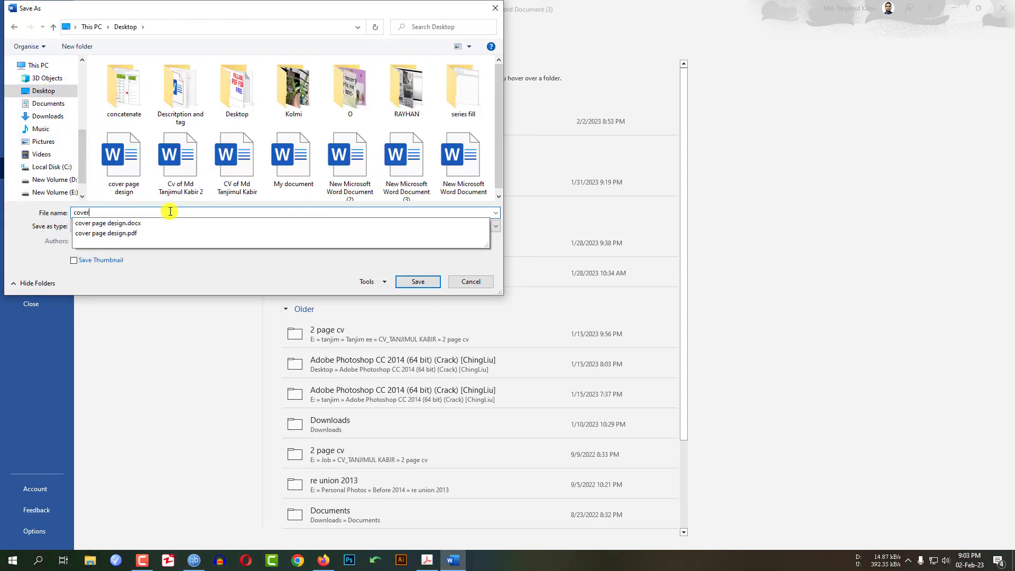
type("er")
left_click(145, 226)
left_click(112, 285)
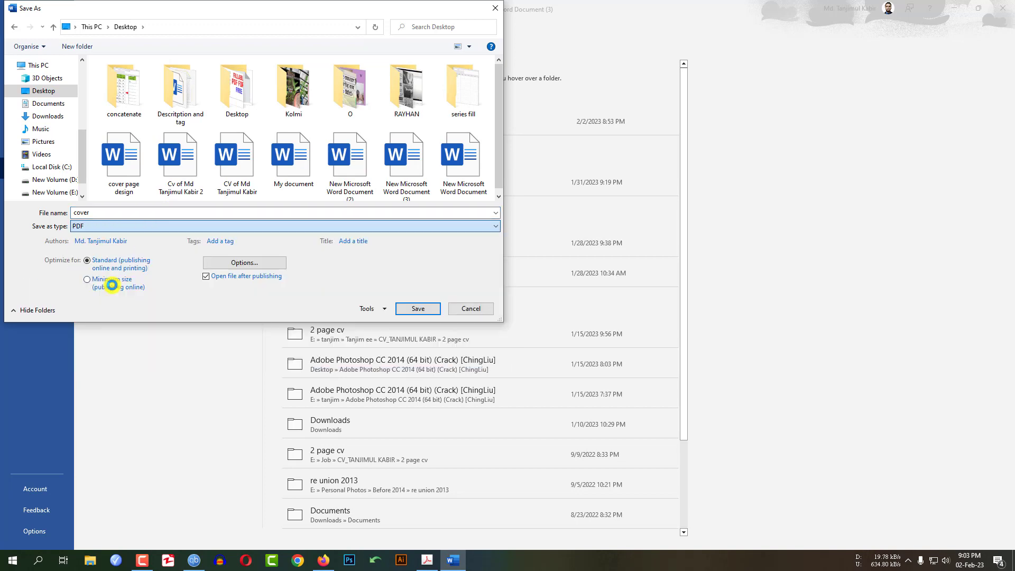
left_click(418, 308)
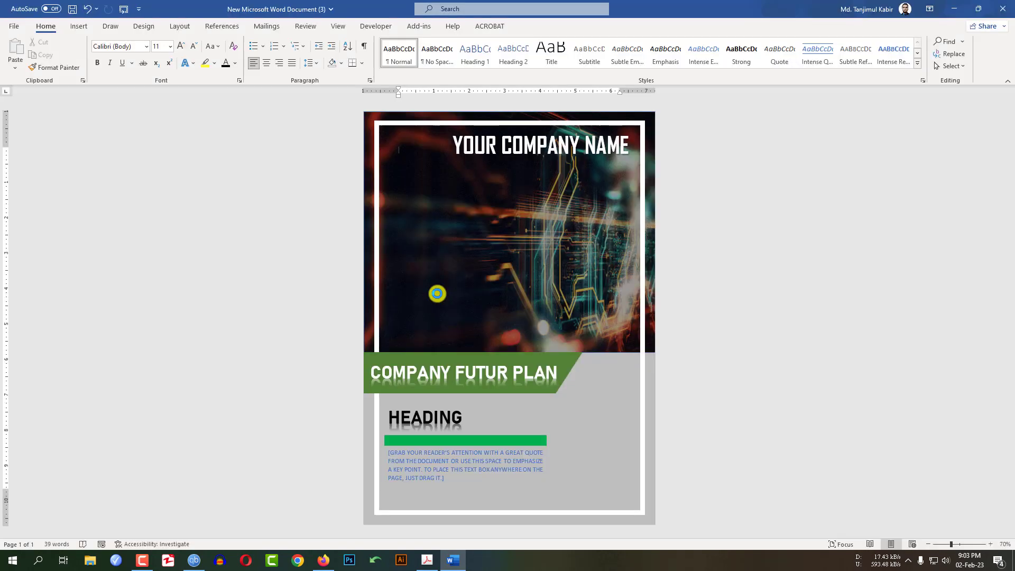
- View the whole page of cover.pdf in Adobe Acrobat Pro and compare it with cover page design.pdf
scroll(529, 296, "down", 5)
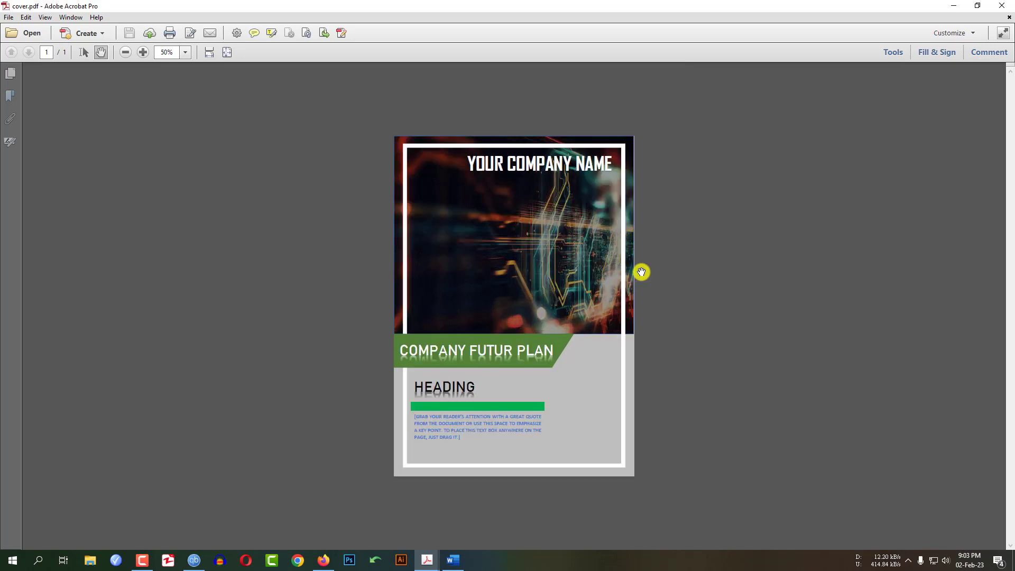
left_click(429, 557)
left_click(379, 519)
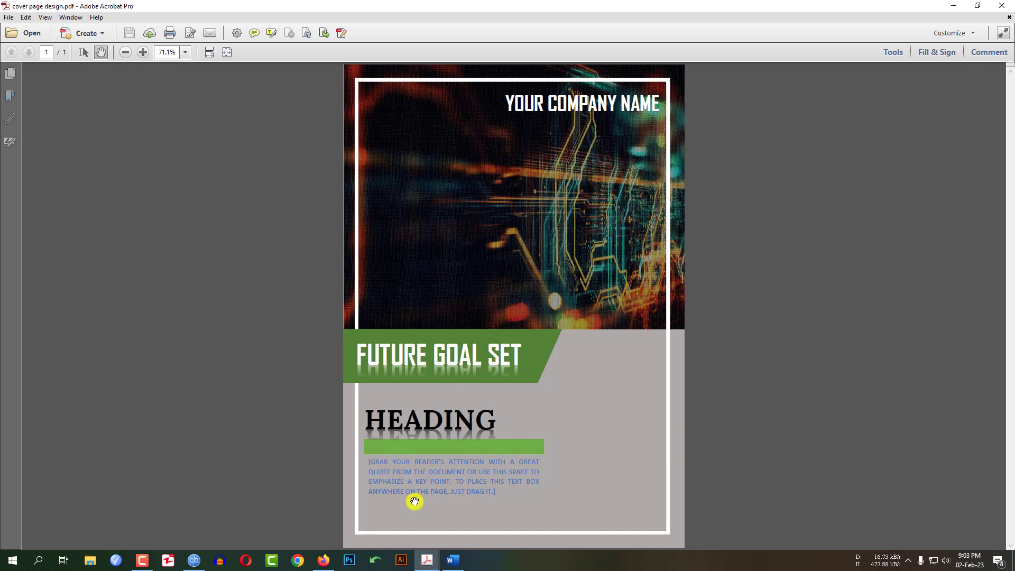
left_click(427, 559)
left_click(457, 536)
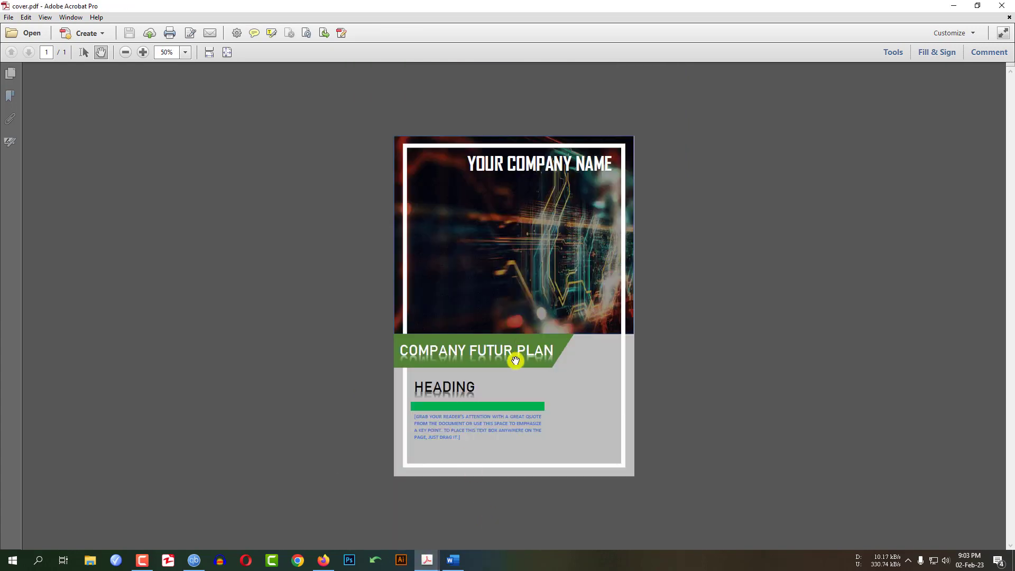